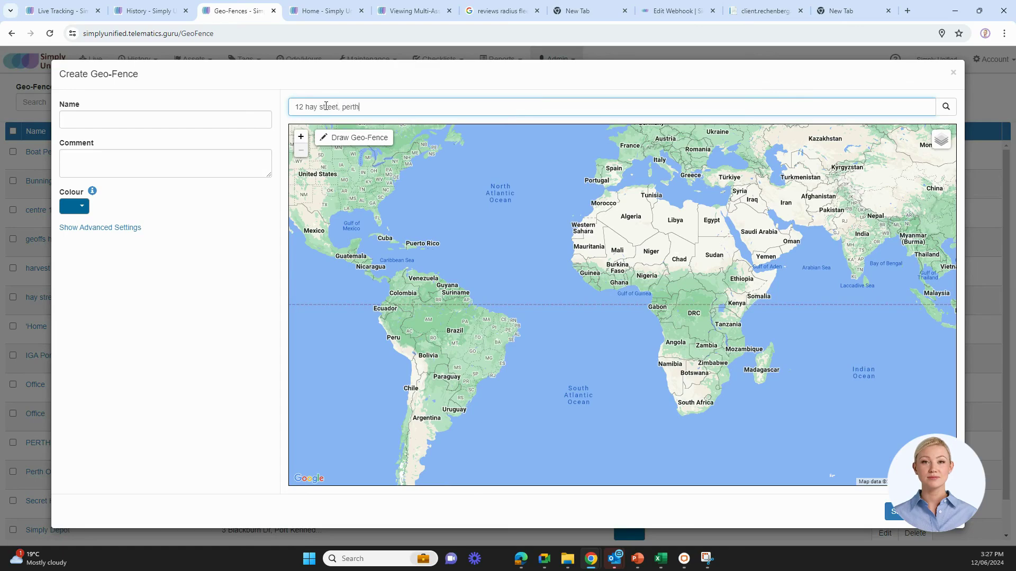
key("Return")
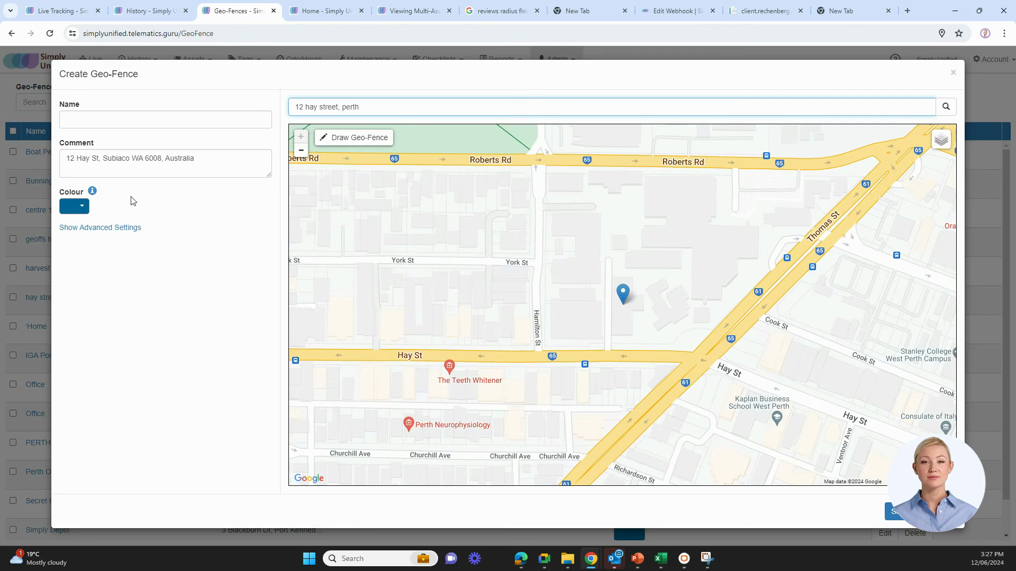
left_click(106, 122)
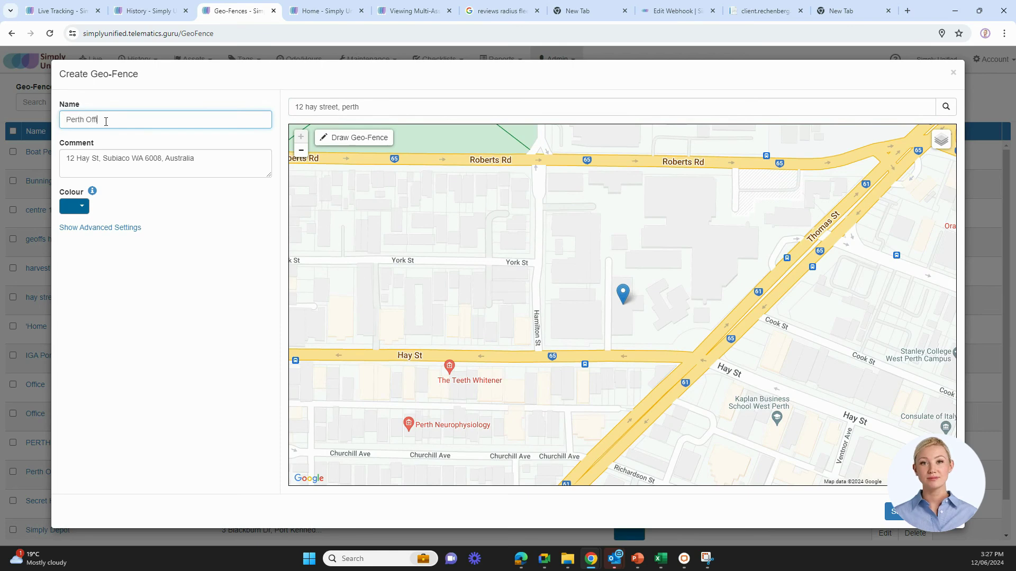
left_click(337, 139)
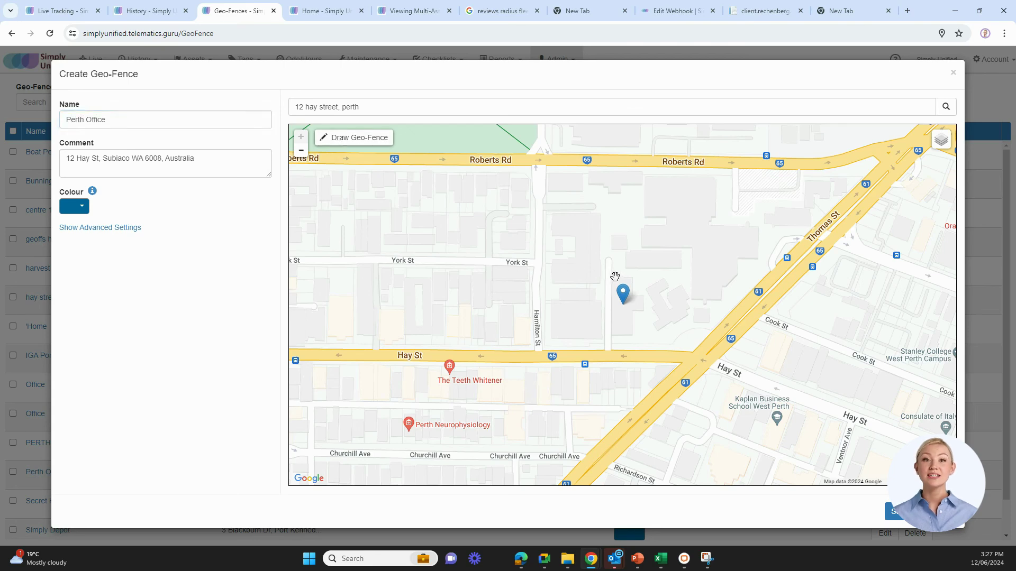
left_click(339, 141)
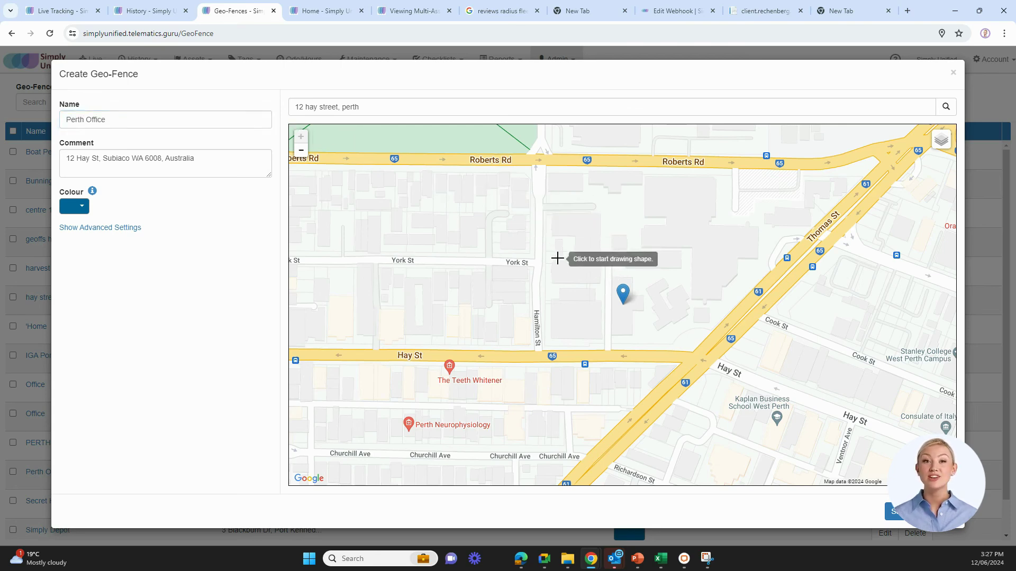
left_click(608, 272)
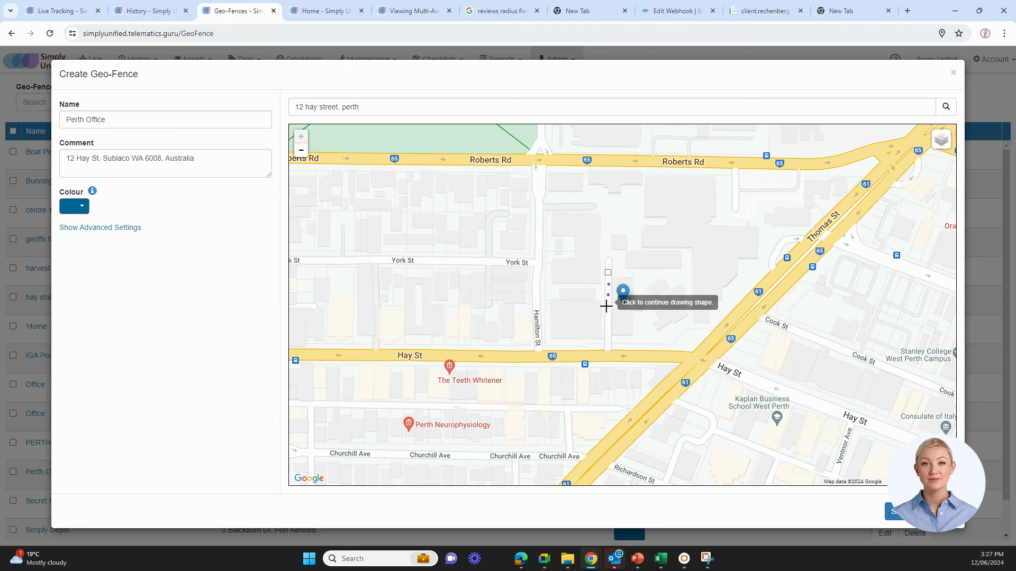
left_click(613, 346)
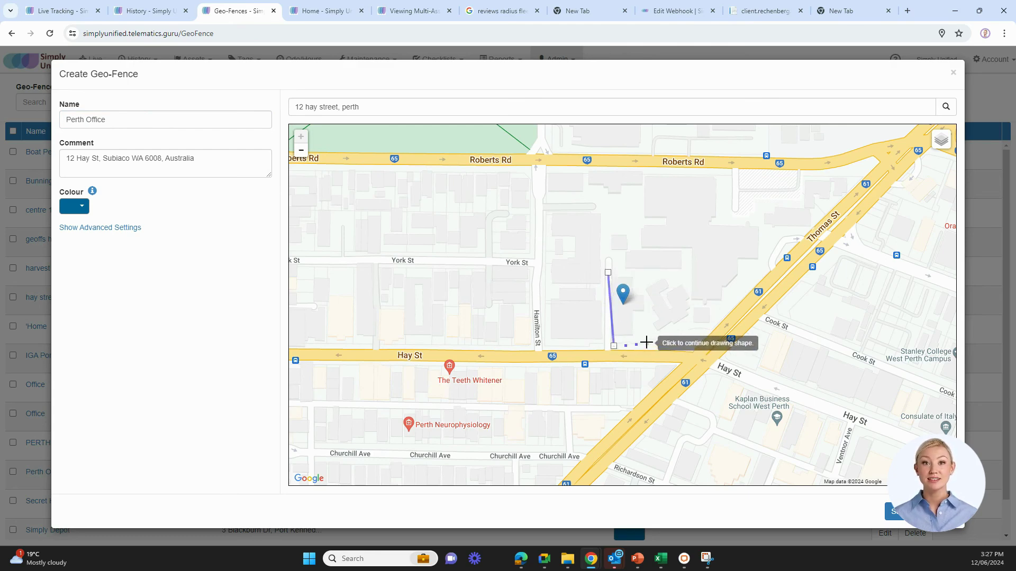
left_click(647, 343)
left_click(643, 273)
left_click(608, 272)
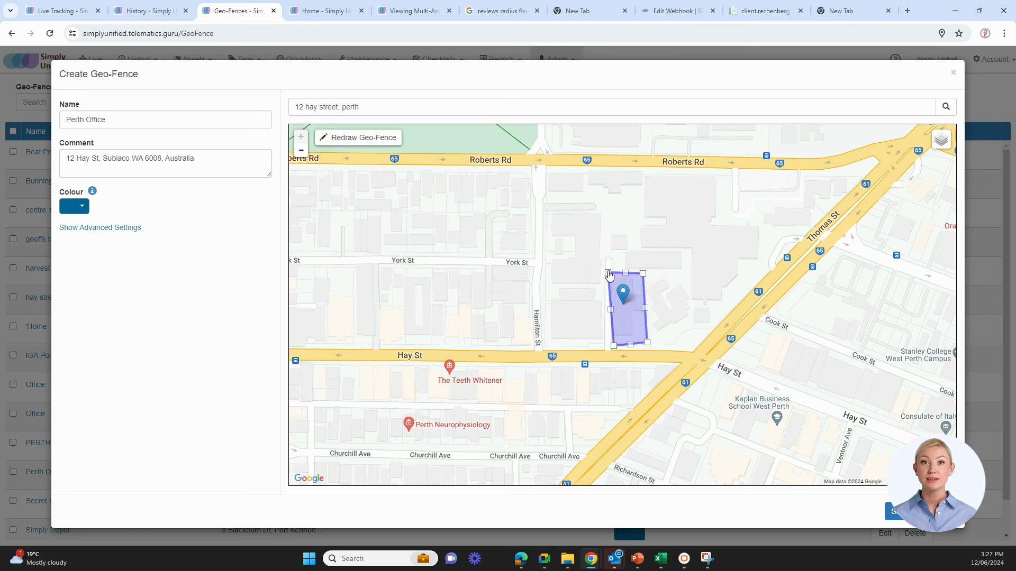
Assign the fence to the Office project with a 10 km/h overriding speed limit, then save
left_click(88, 229)
left_click(85, 304)
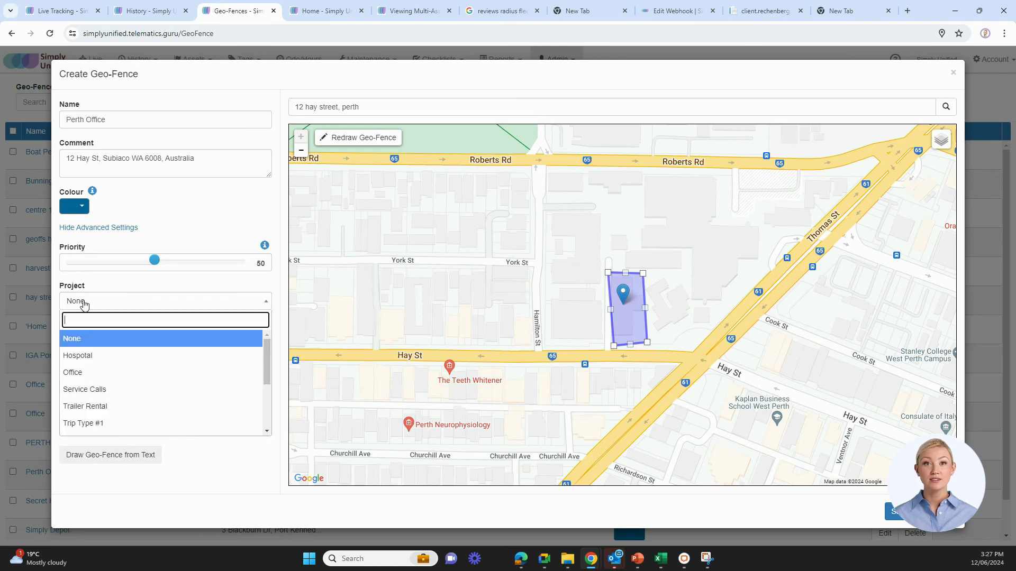
left_click(85, 372)
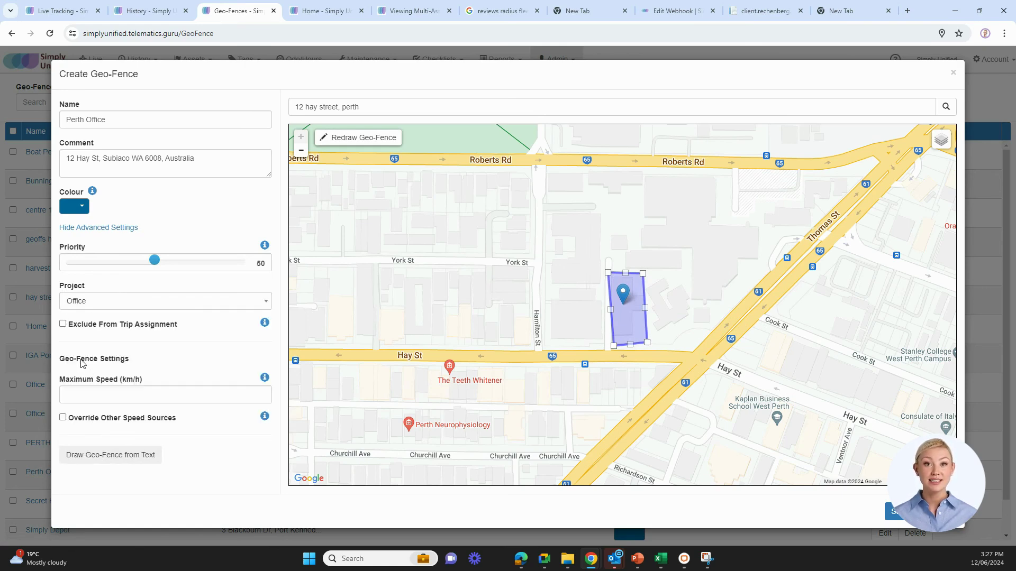
left_click(103, 392)
type("10")
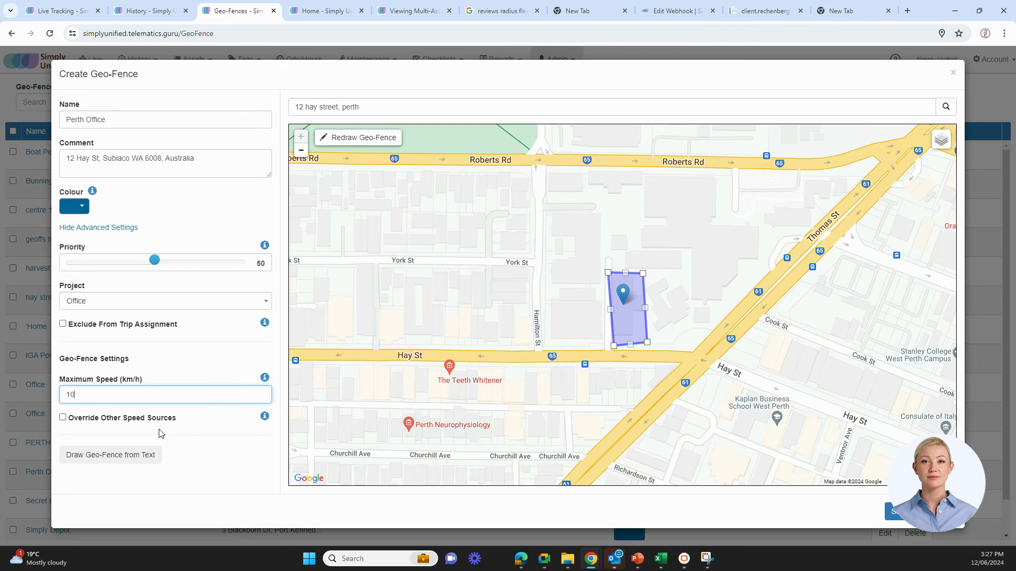
left_click(63, 418)
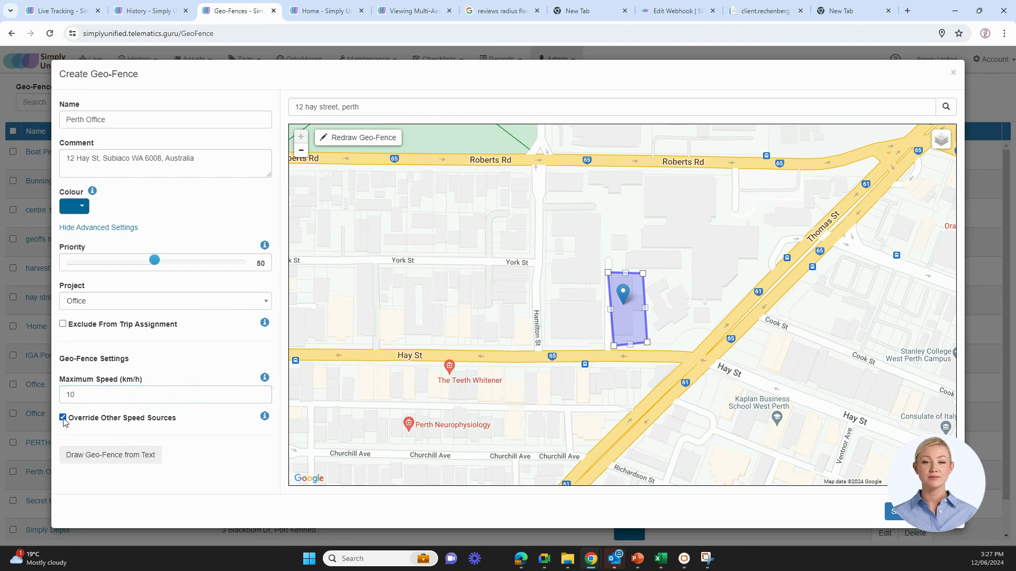
left_click(889, 514)
Open Manage Assets from the Assets menu
scroll(397, 217, "down", 2)
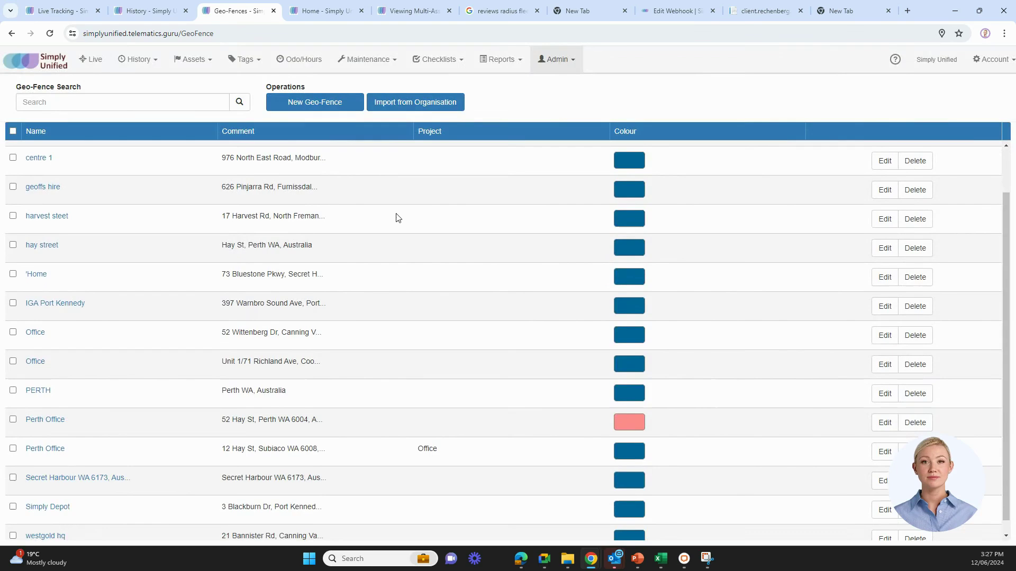
scroll(397, 245, "up", 2)
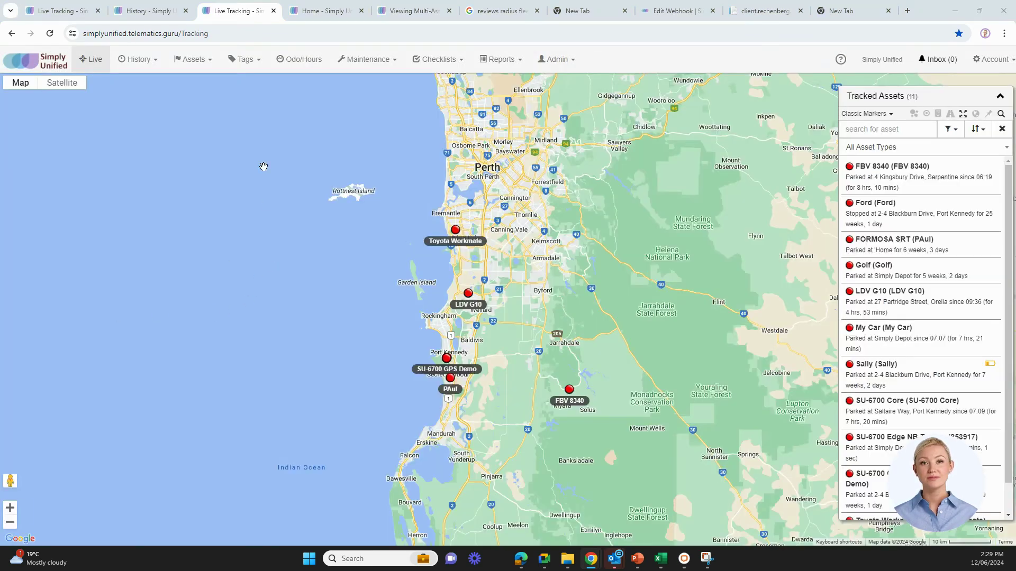
left_click(191, 63)
left_click(185, 83)
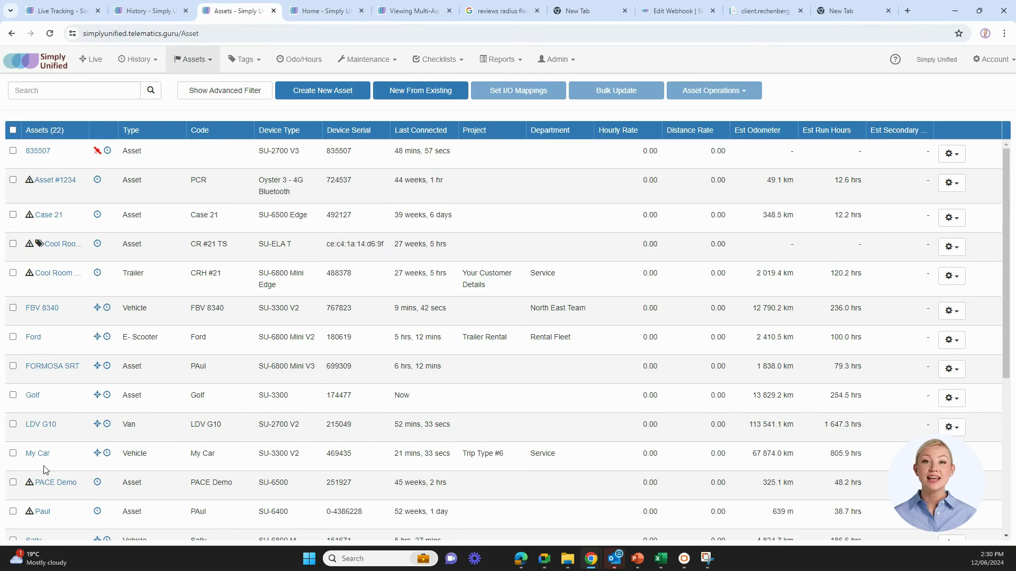
Rename My Car to ABC1 with asset code ABC1, save, and search the asset list for it
left_click(951, 276)
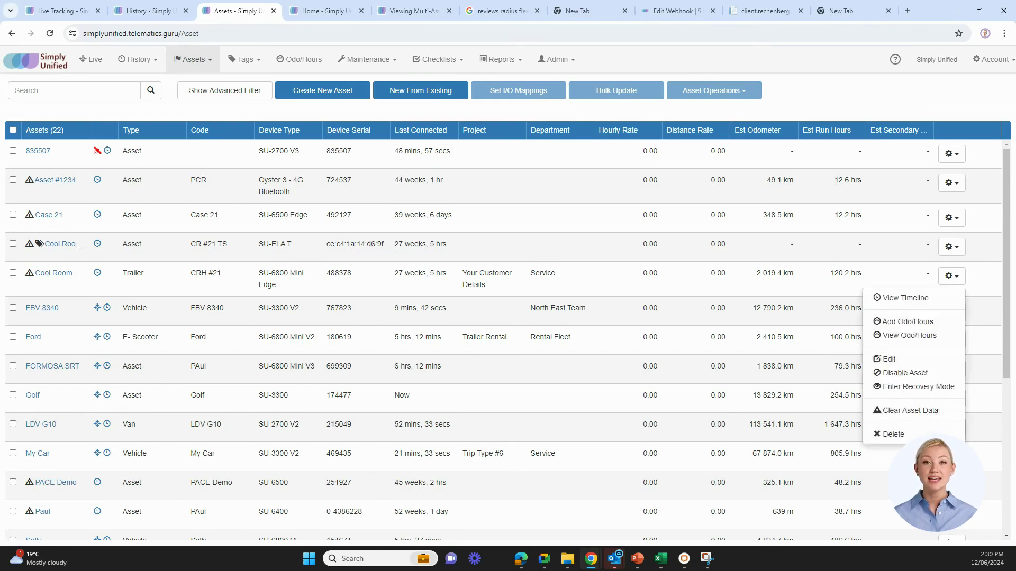
left_click(923, 366)
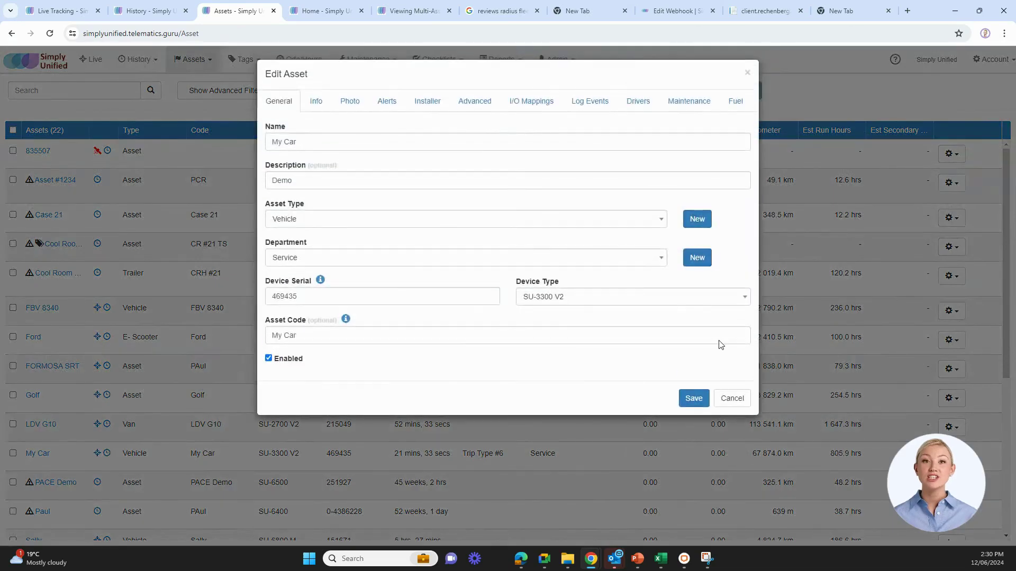
left_click_drag(308, 146, 237, 144)
type("ABC1")
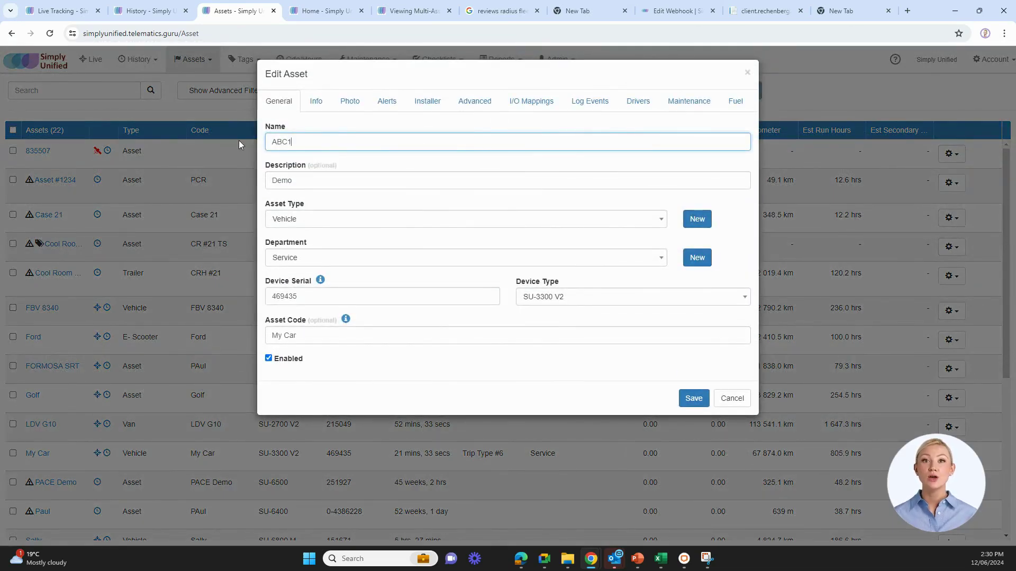
left_click_drag(318, 339, 247, 340)
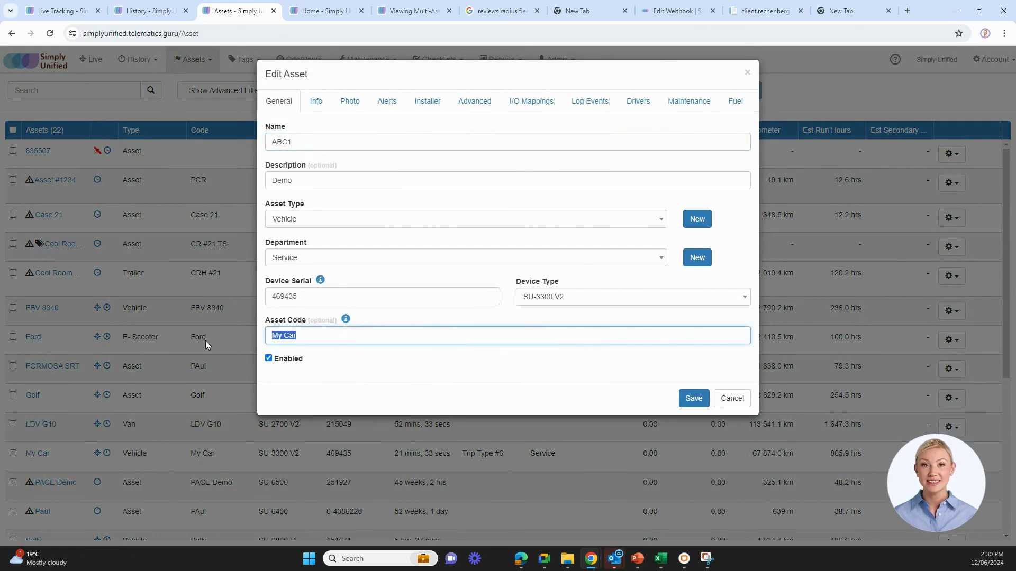
type("ABC1")
left_click(693, 398)
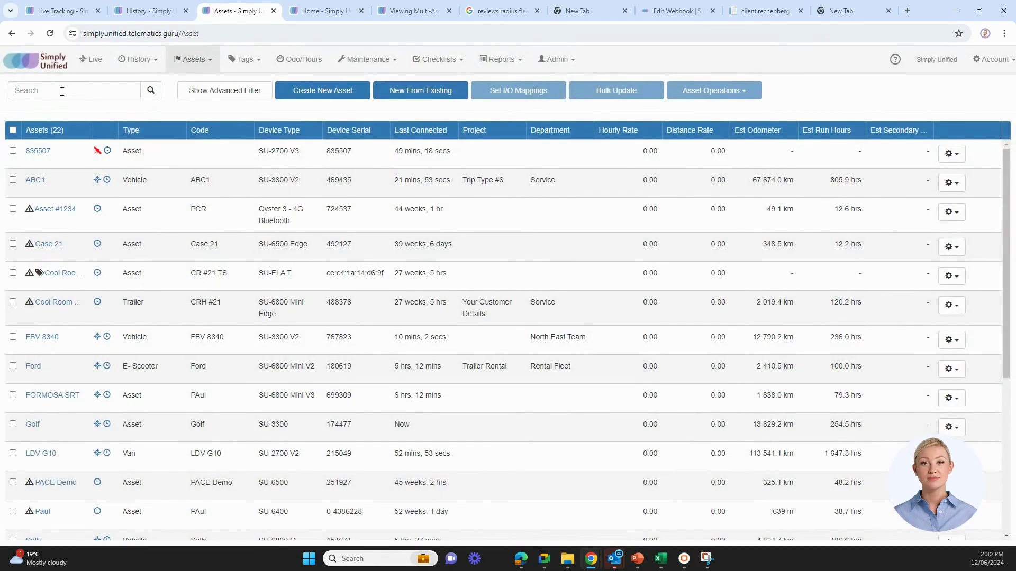
left_click(62, 92)
type("ab")
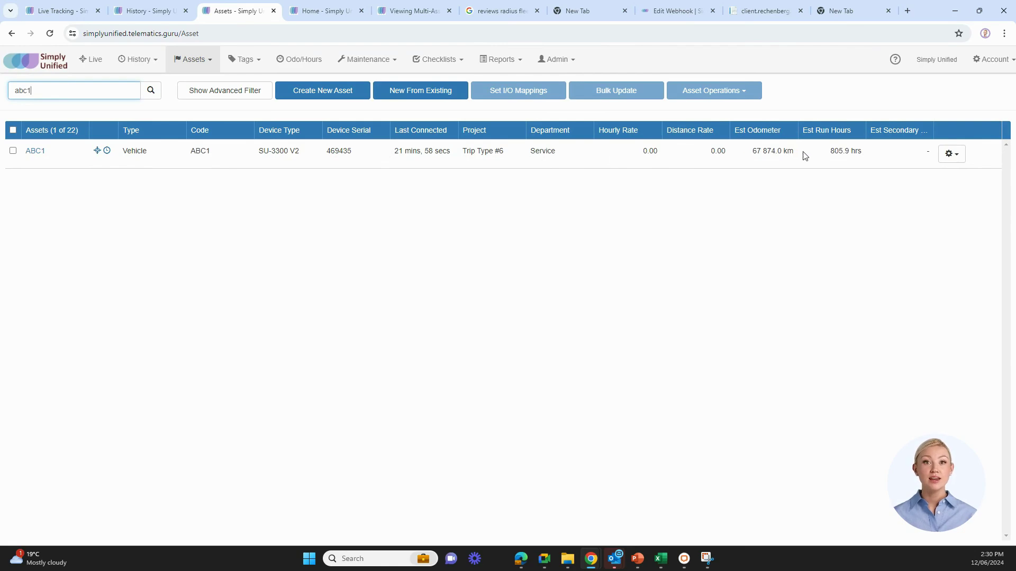
Open ABC1's Edit Asset dialog and review its Info, Photo, Alerts, Installer and Advanced tabs
left_click(949, 154)
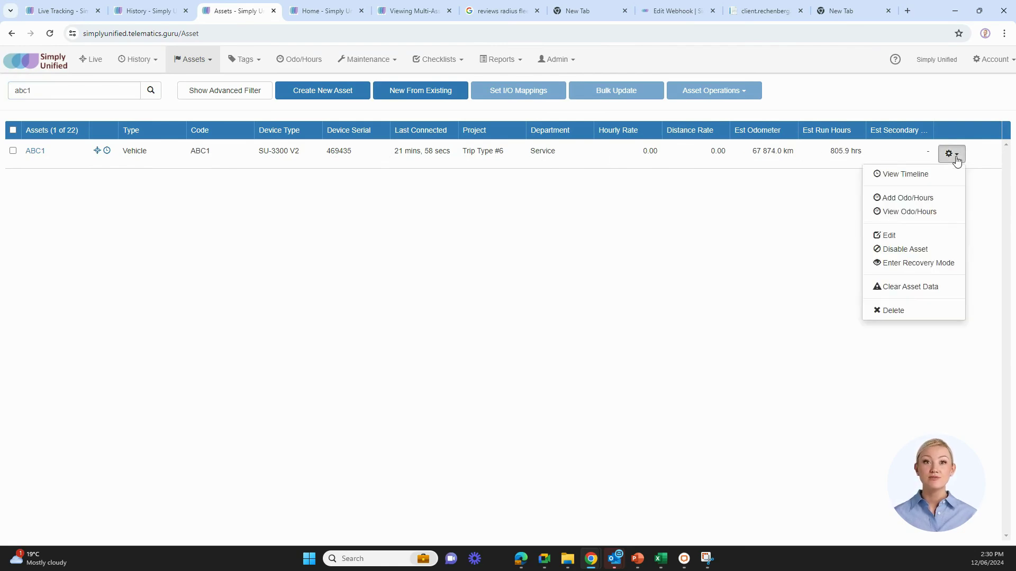
left_click(912, 237)
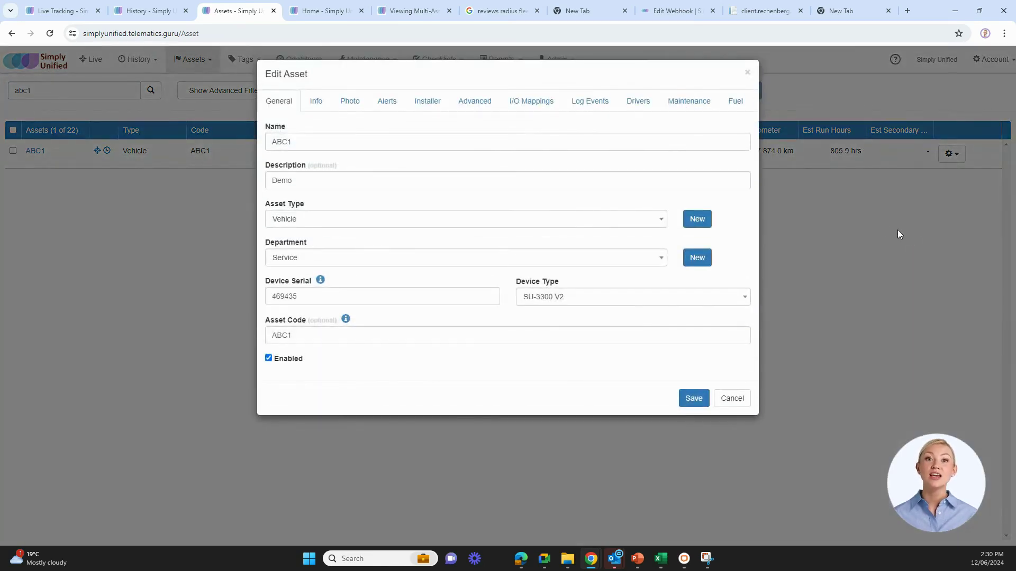
left_click(316, 102)
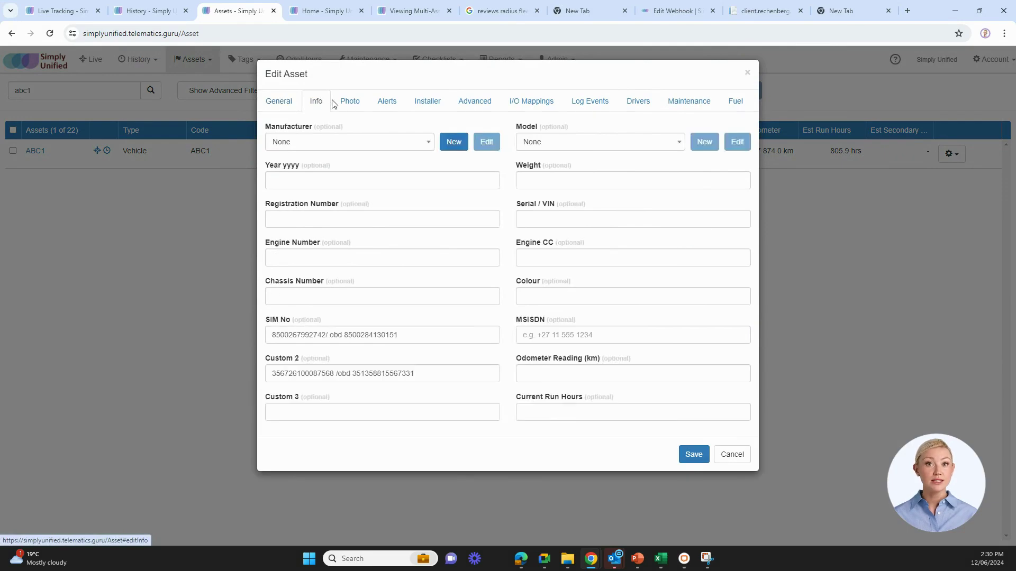
left_click(357, 105)
left_click(391, 105)
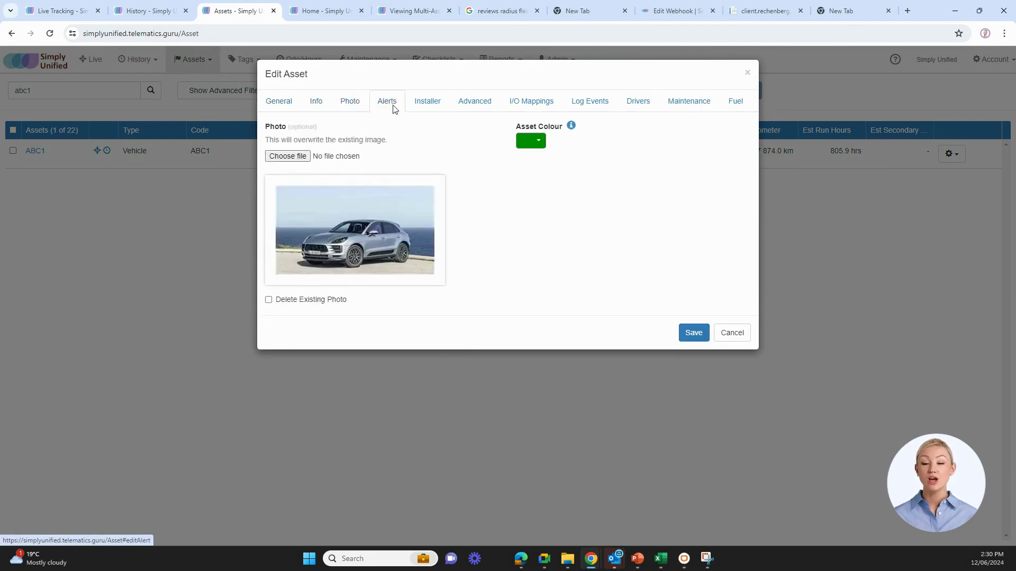
left_click(426, 104)
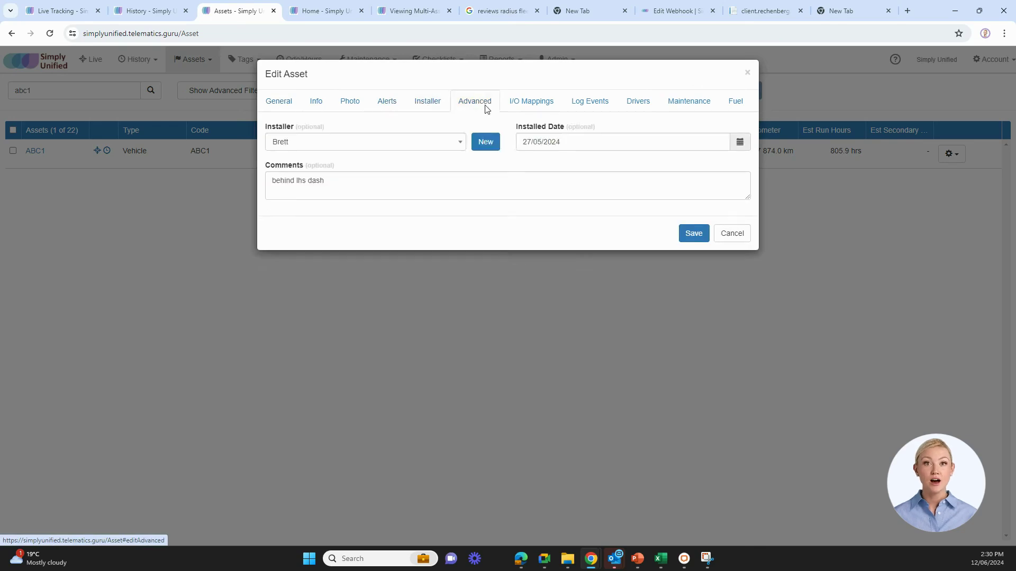
left_click(481, 104)
Review the I/O Mappings, Log Events, Drivers, Maintenance and Fuel tabs, then save
left_click(538, 110)
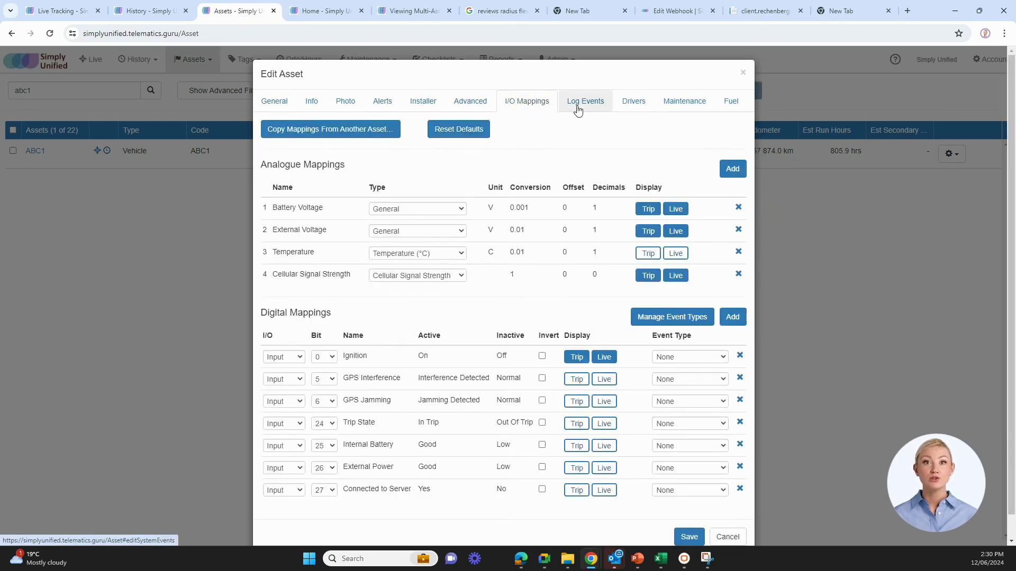
left_click(582, 106)
left_click(638, 109)
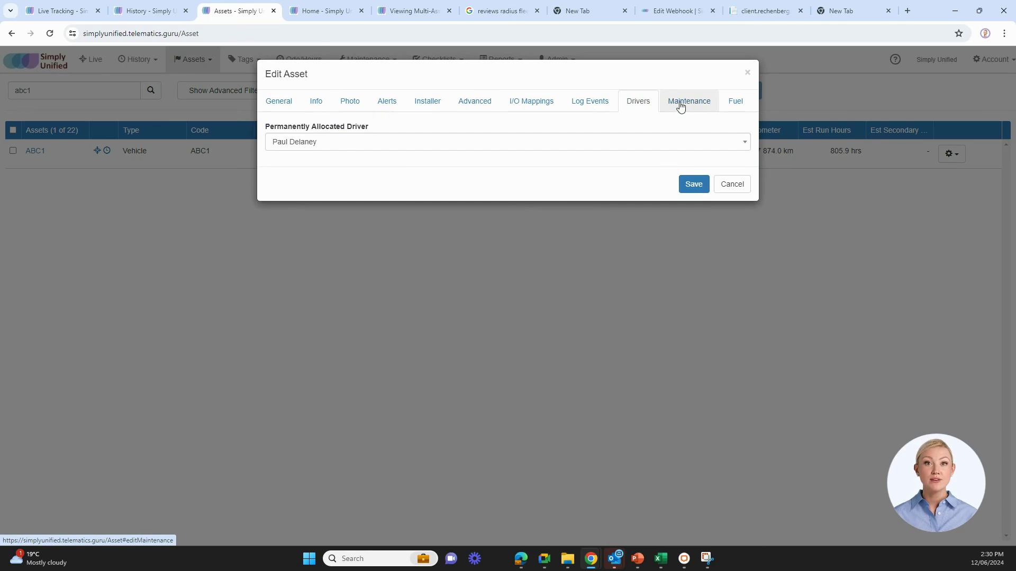
left_click(680, 106)
left_click(730, 103)
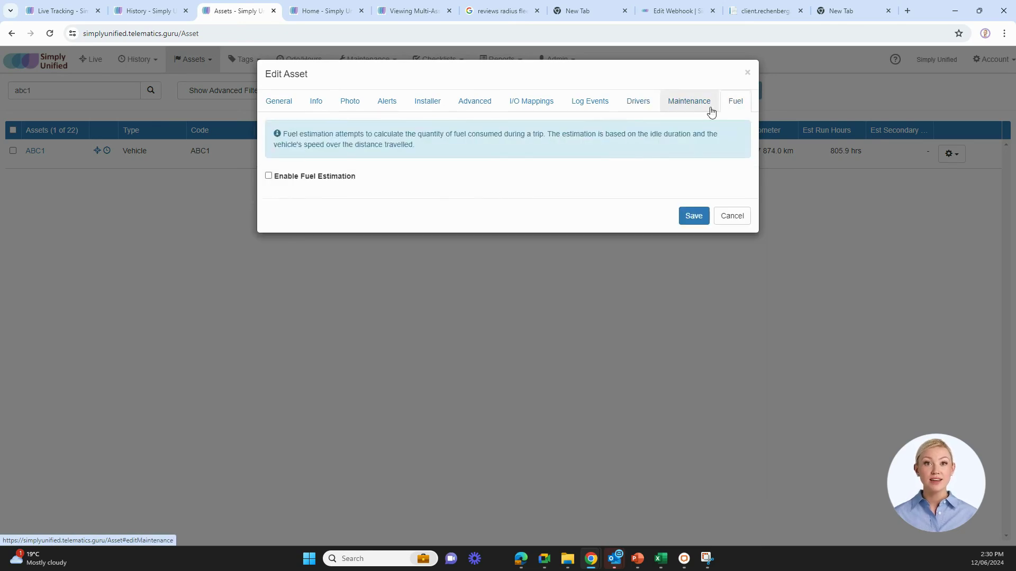
left_click(688, 218)
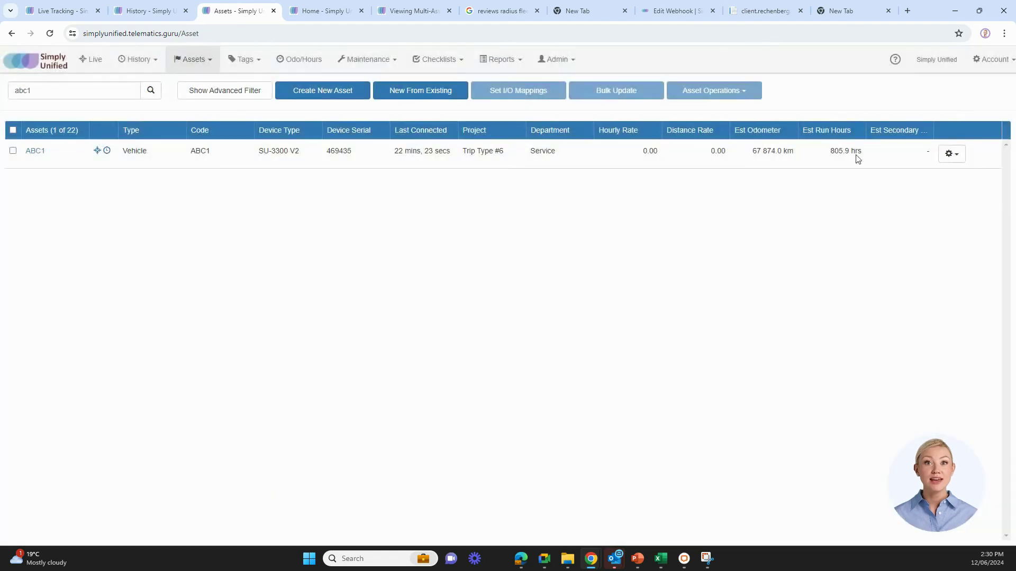
Add a new ABC1 odometer reading under View Odo/Hours, correcting it to 480000 km before saving
left_click(960, 155)
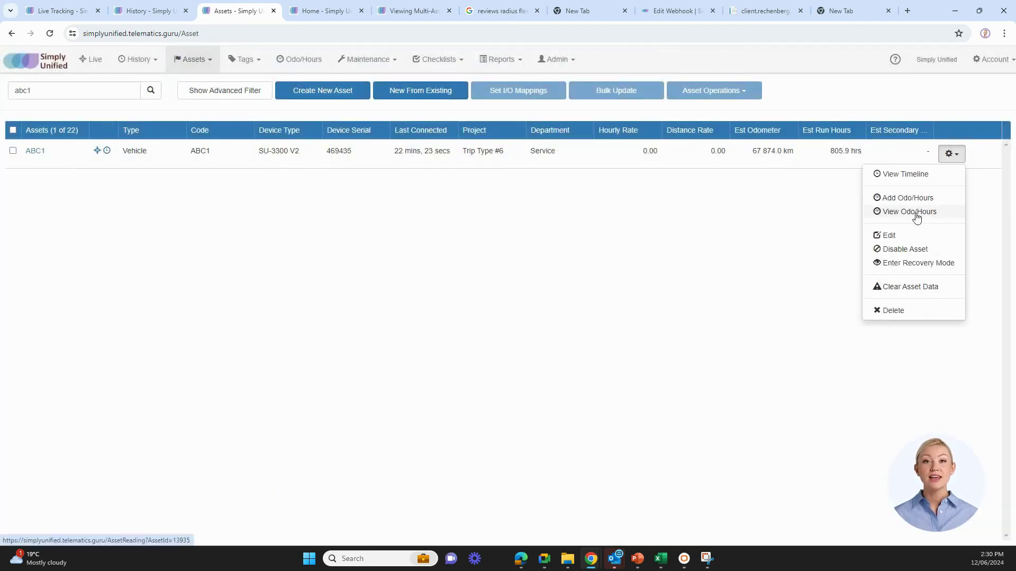
left_click(910, 212)
left_click(251, 300)
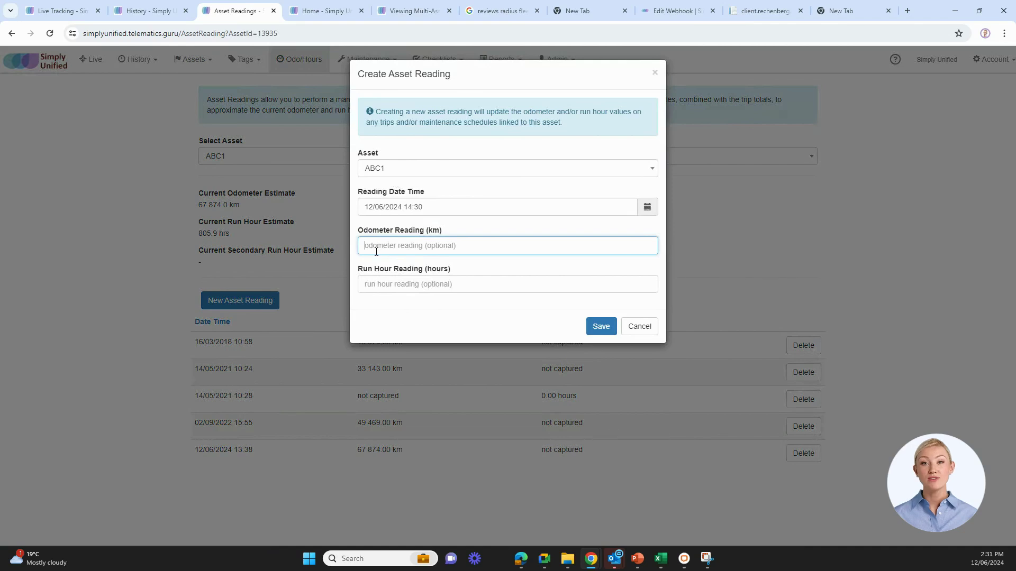
left_click(376, 249)
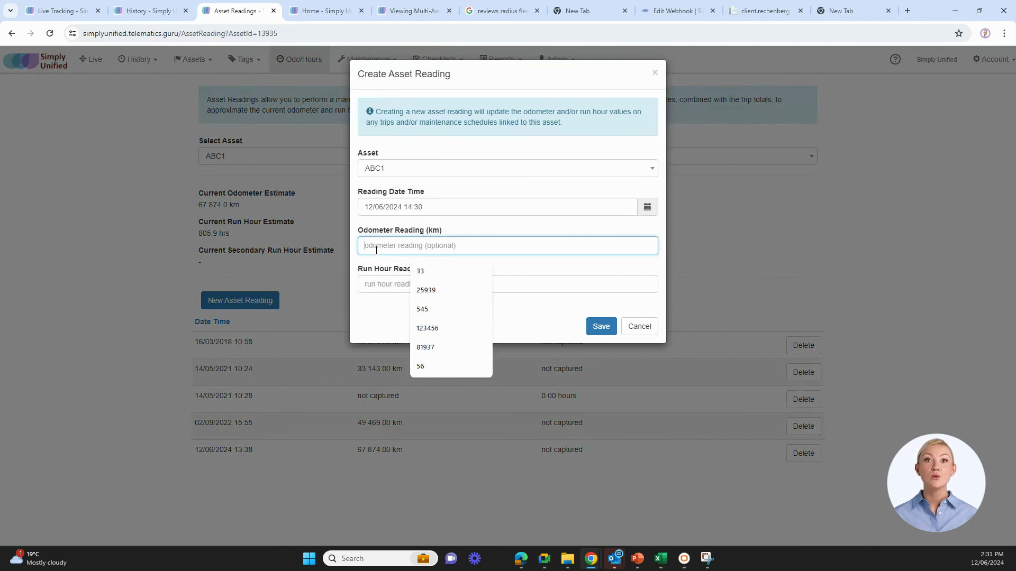
type("48000")
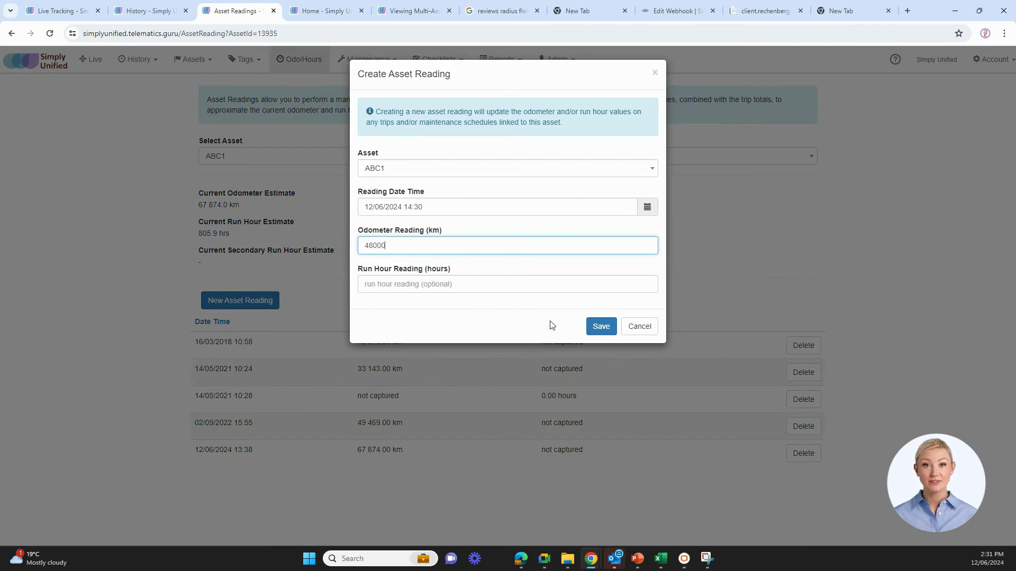
left_click(601, 327)
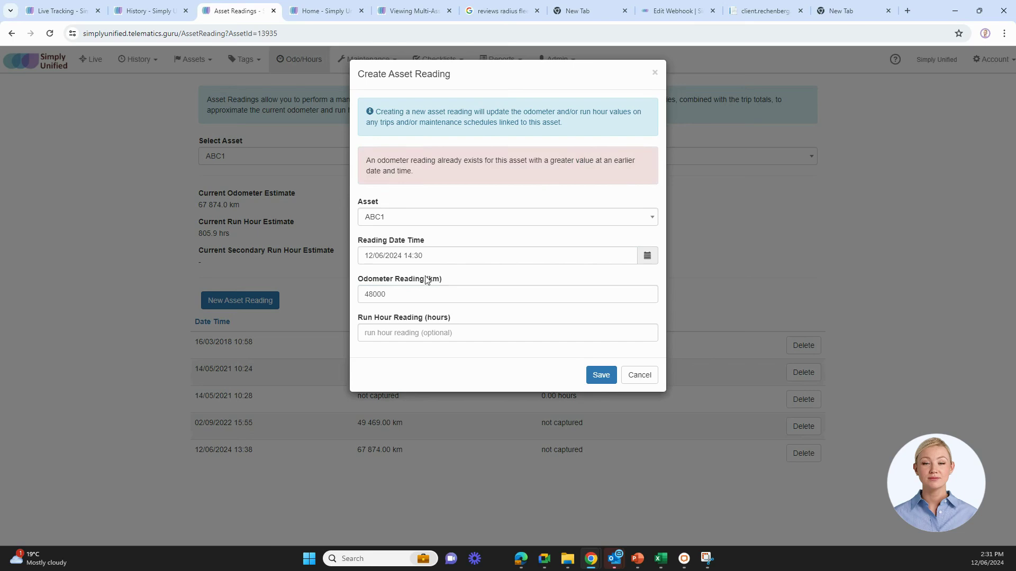
left_click(388, 297)
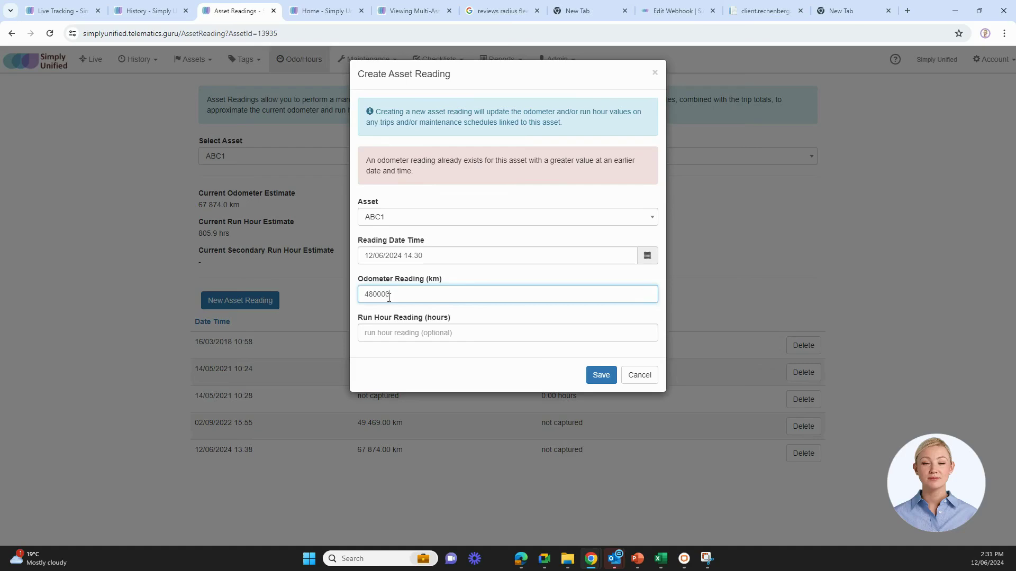
left_click(601, 375)
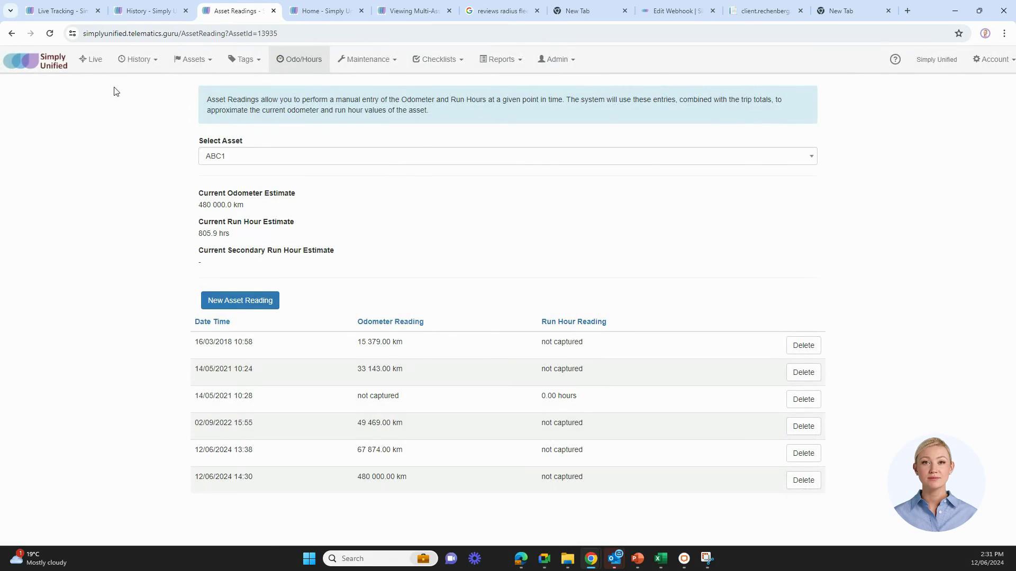
Return to Manage Assets, then bring up the Reports menu on the Live map
left_click(204, 60)
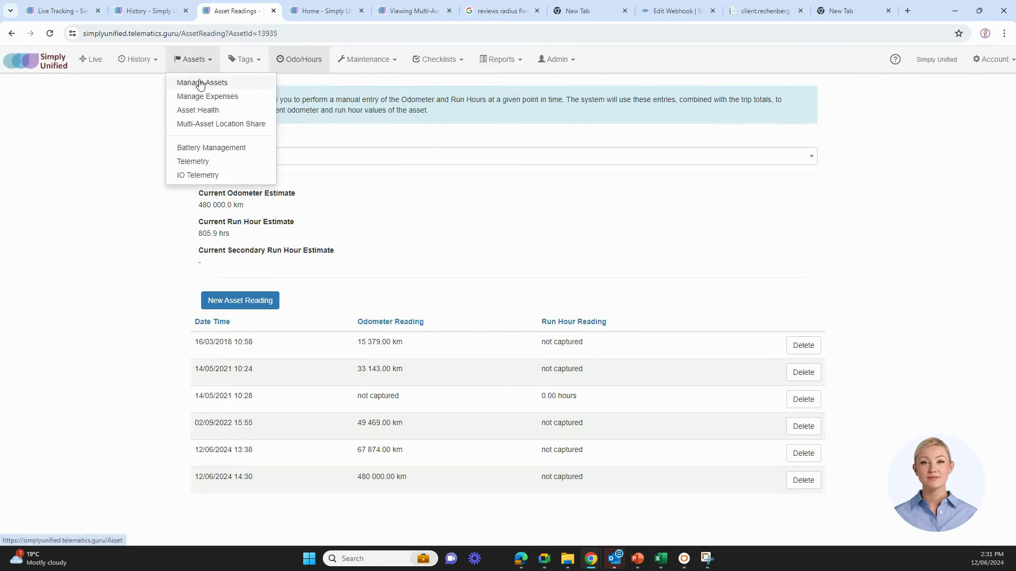
left_click(200, 83)
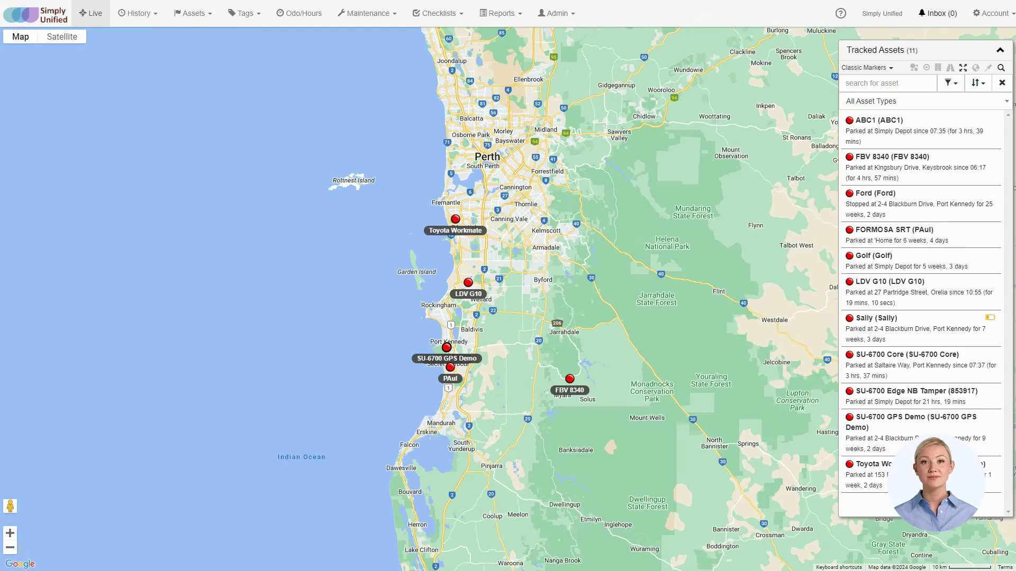
left_click(497, 15)
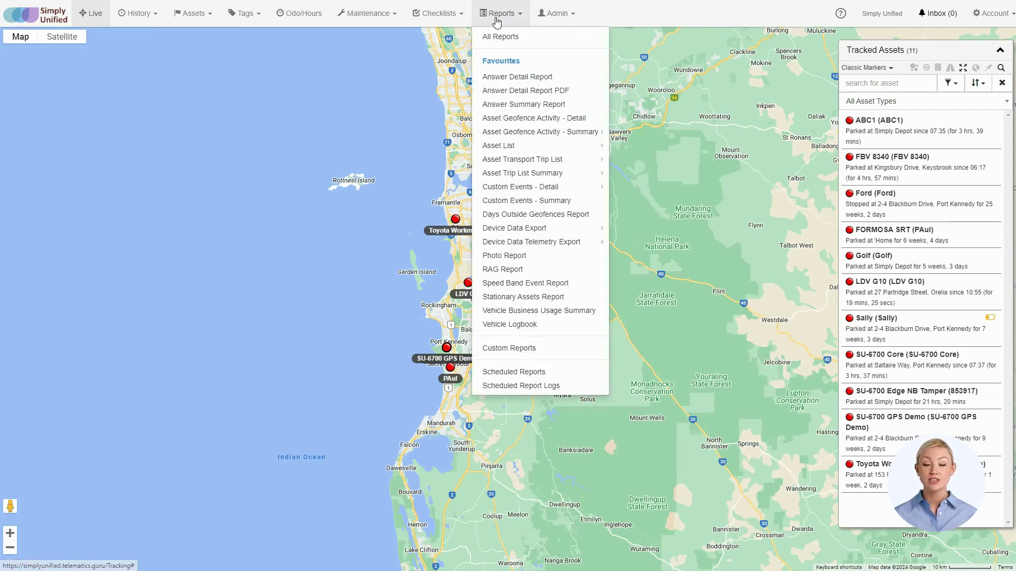
Open All Reports and scroll through the report catalogue
left_click(505, 37)
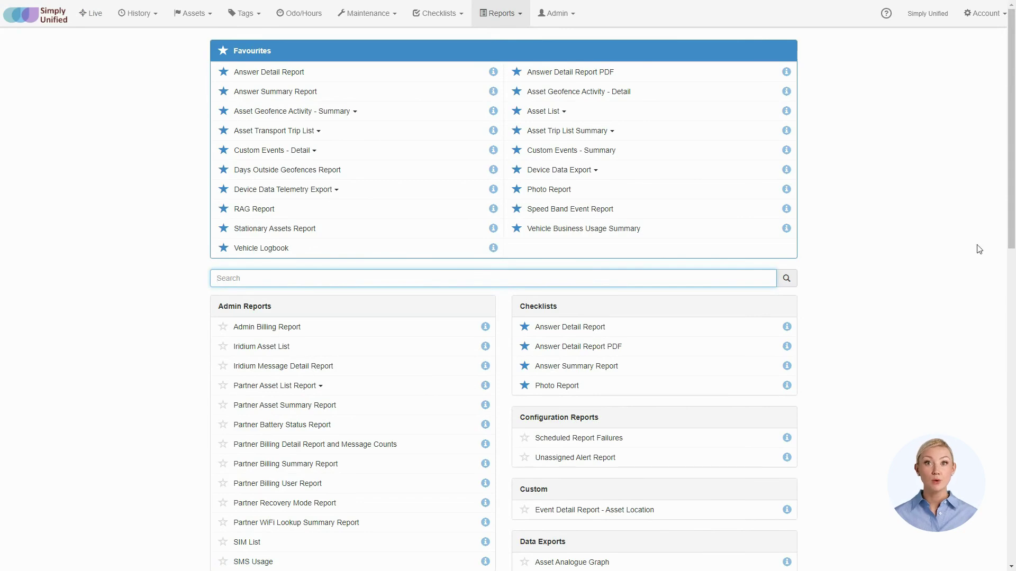
scroll(982, 249, "down", 1)
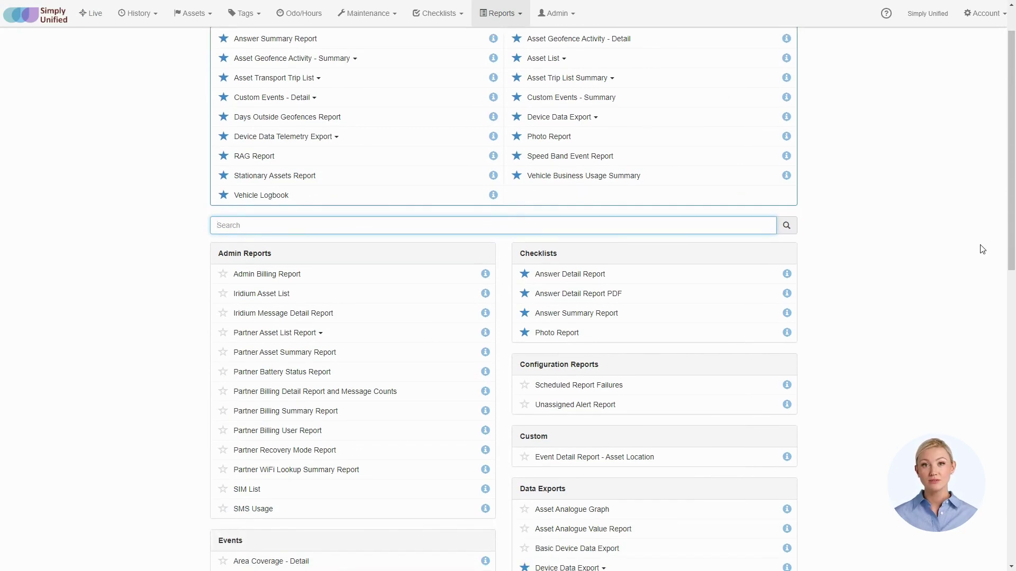
scroll(982, 249, "down", 1)
scroll(982, 249, "down", 2)
scroll(982, 250, "down", 1)
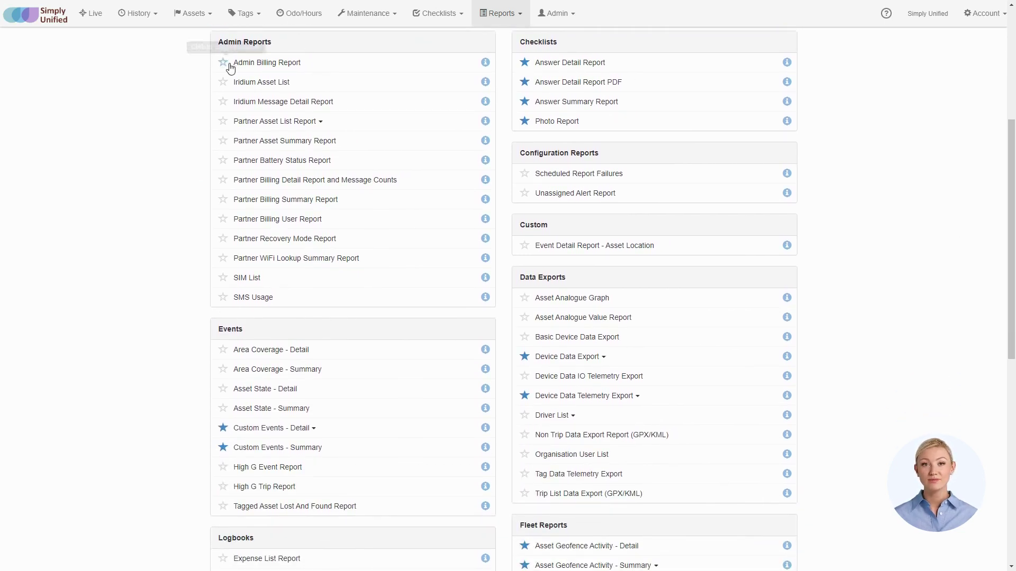
scroll(240, 271, "up", 5)
Search the reports for 'trip', clear the search, and open the Trip List report
left_click(236, 278)
type("trip")
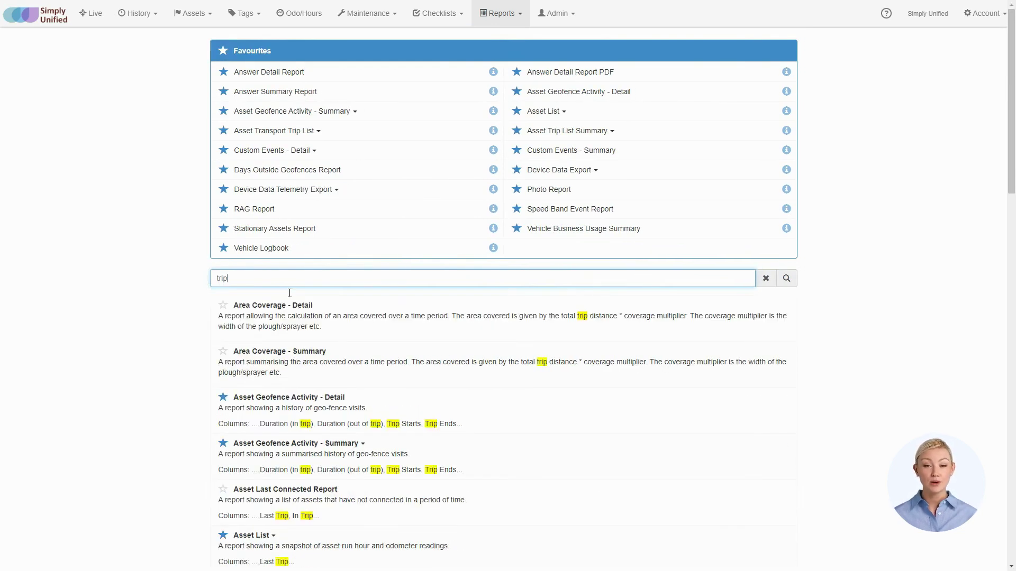
scroll(277, 437, "down", 5)
scroll(280, 436, "up", 5)
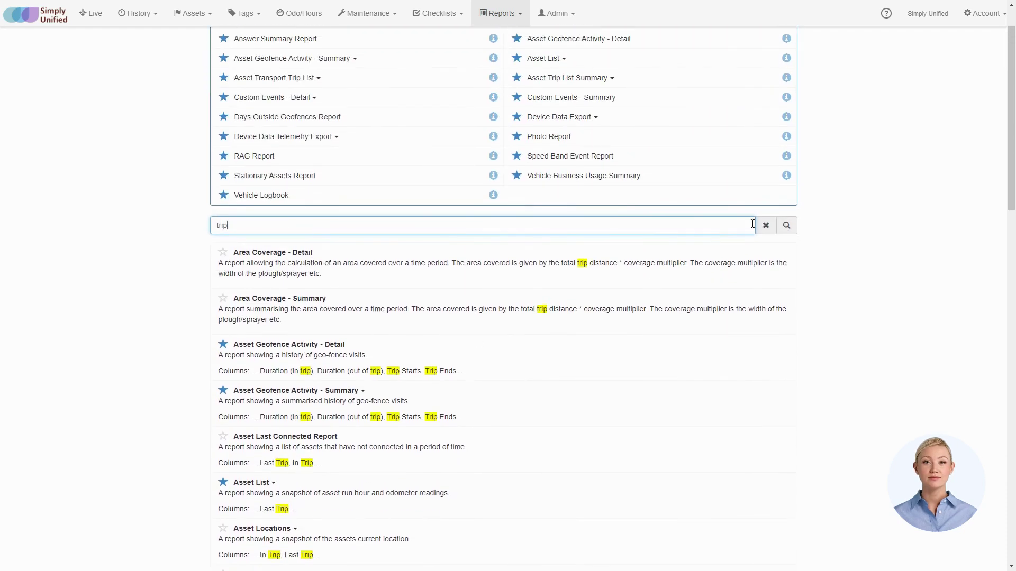
left_click(766, 225)
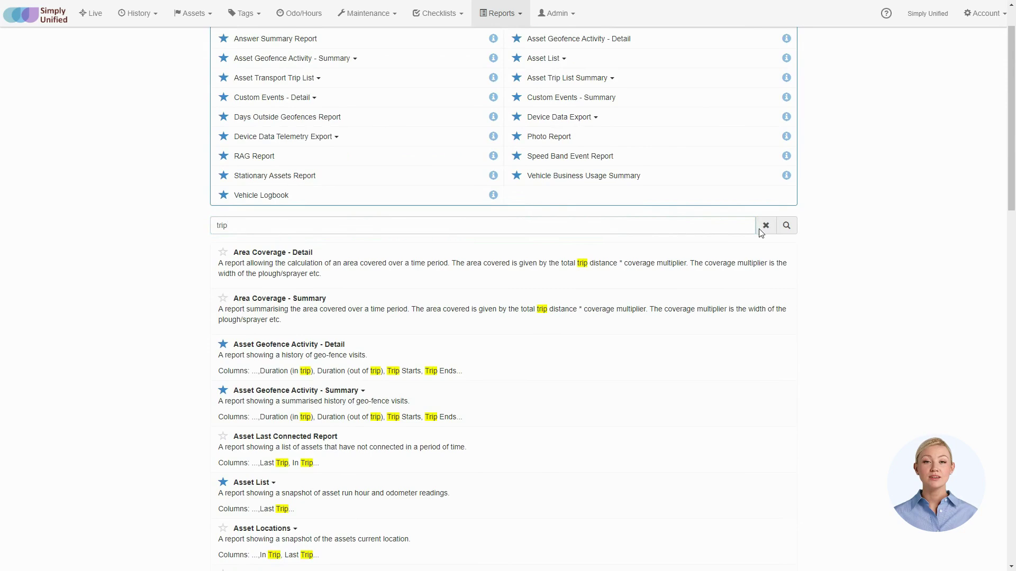
scroll(748, 229, "up", 1)
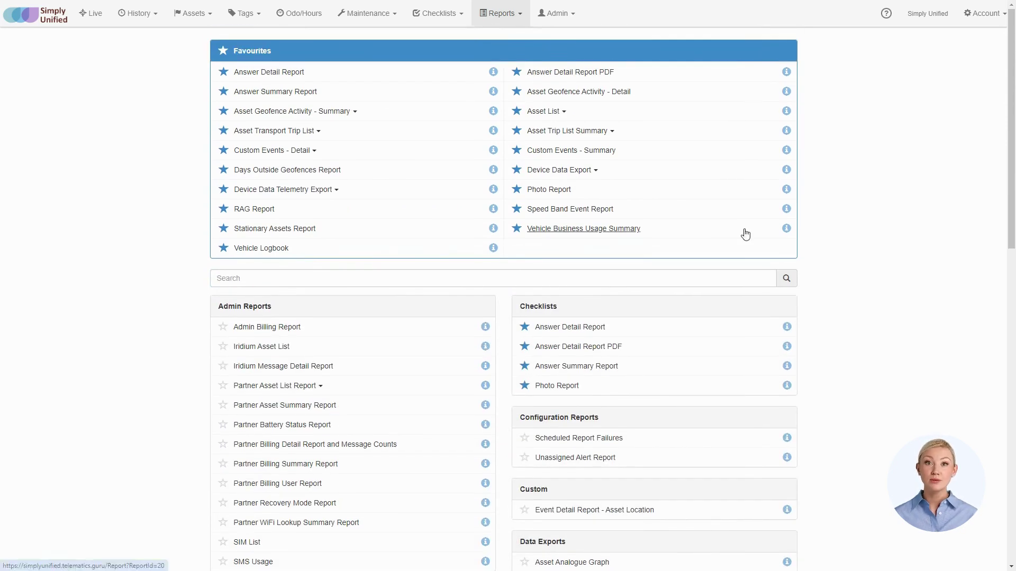
left_click(744, 231)
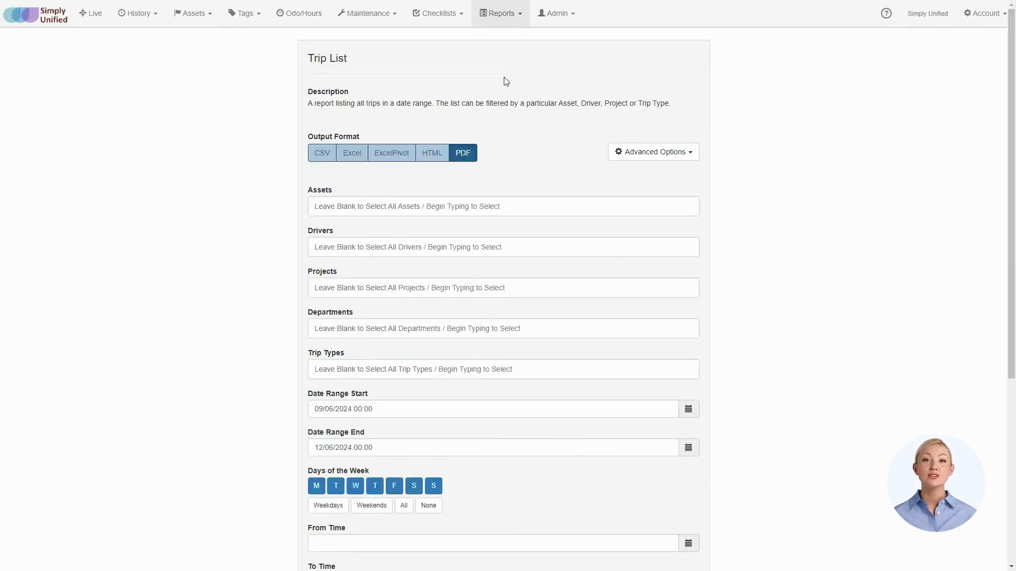
Select ABC1, FBV 8340 and LDV G10 as the Trip List report's assets
left_click(360, 206)
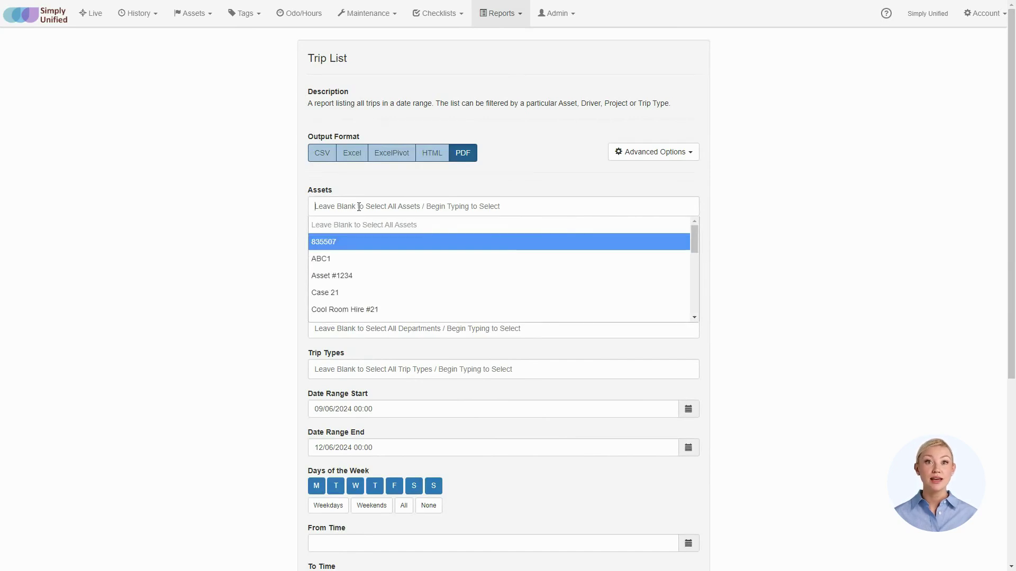
scroll(352, 254, "down", 5)
scroll(353, 256, "up", 5)
scroll(353, 255, "up", 2)
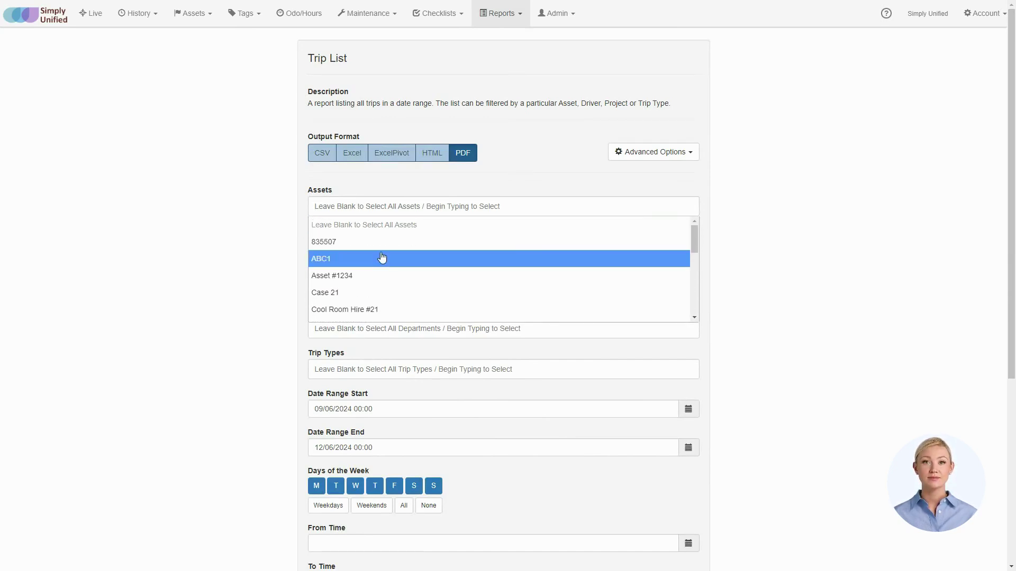
left_click(378, 260)
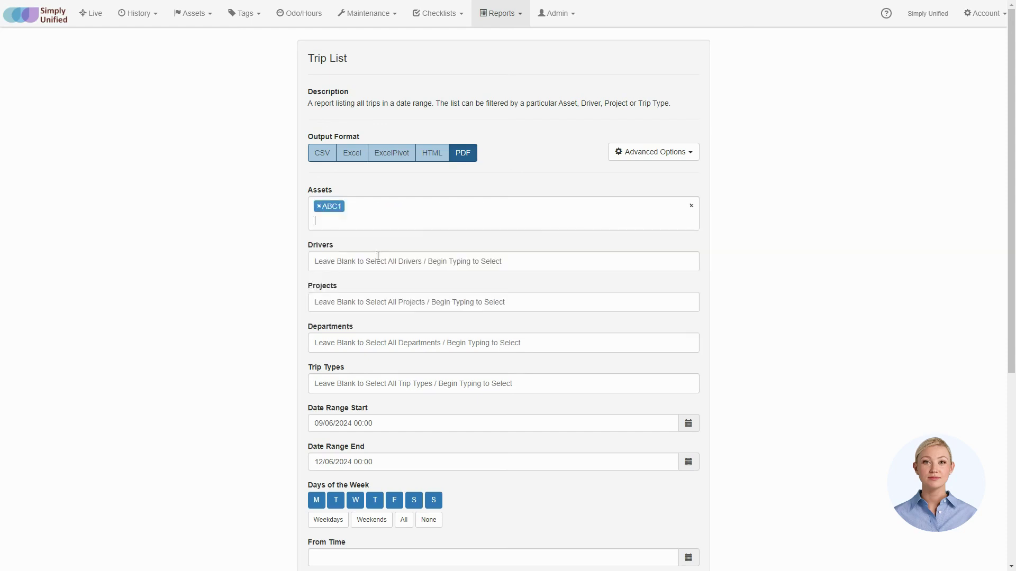
left_click(384, 206)
scroll(363, 303, "down", 1)
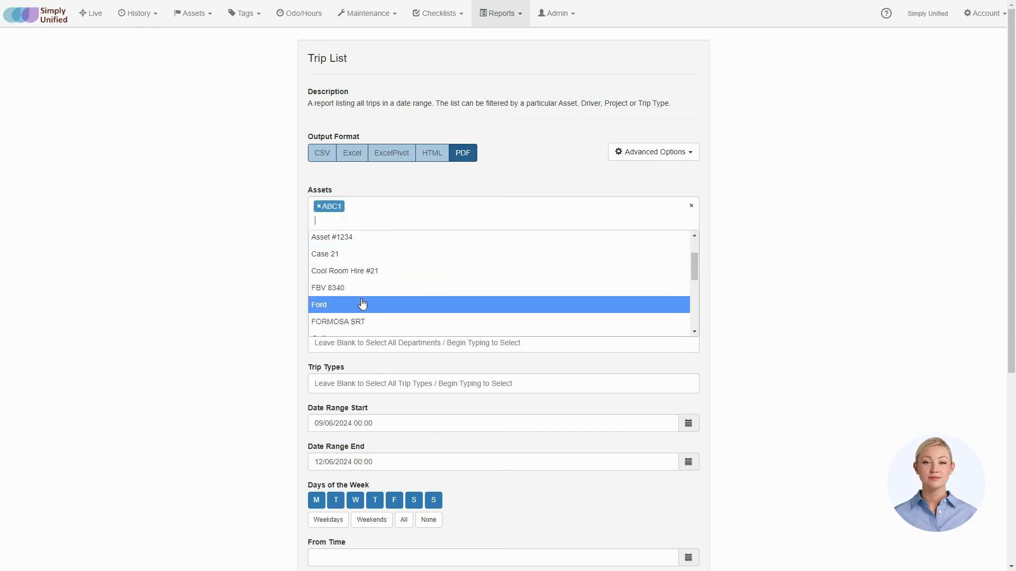
left_click(356, 292)
left_click(420, 215)
scroll(352, 295, "down", 2)
scroll(359, 297, "down", 1)
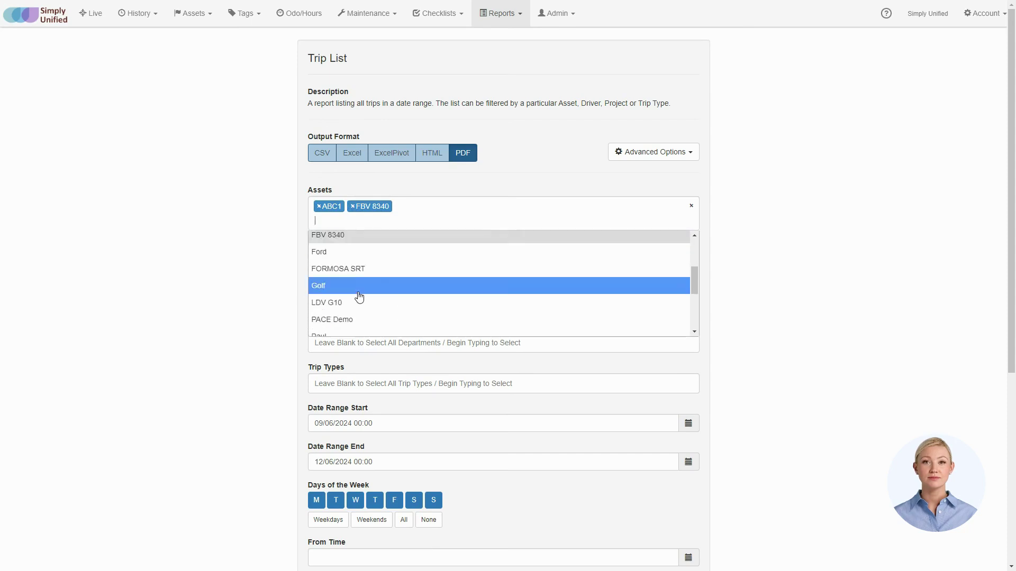
left_click(355, 300)
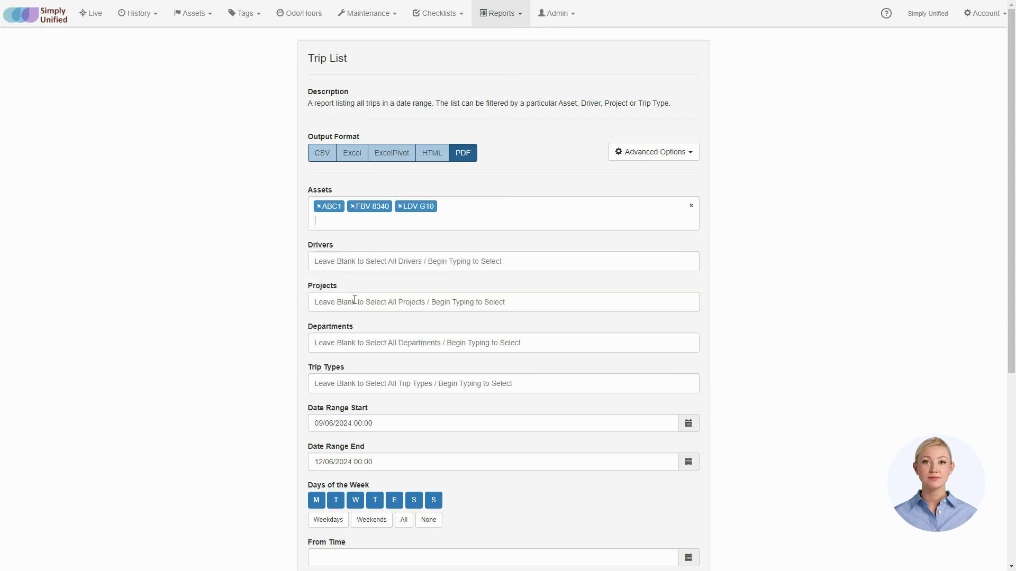
Check the Drivers, Projects, Departments and Trip Types lists, leaving them all blank
left_click(360, 265)
left_click(350, 286)
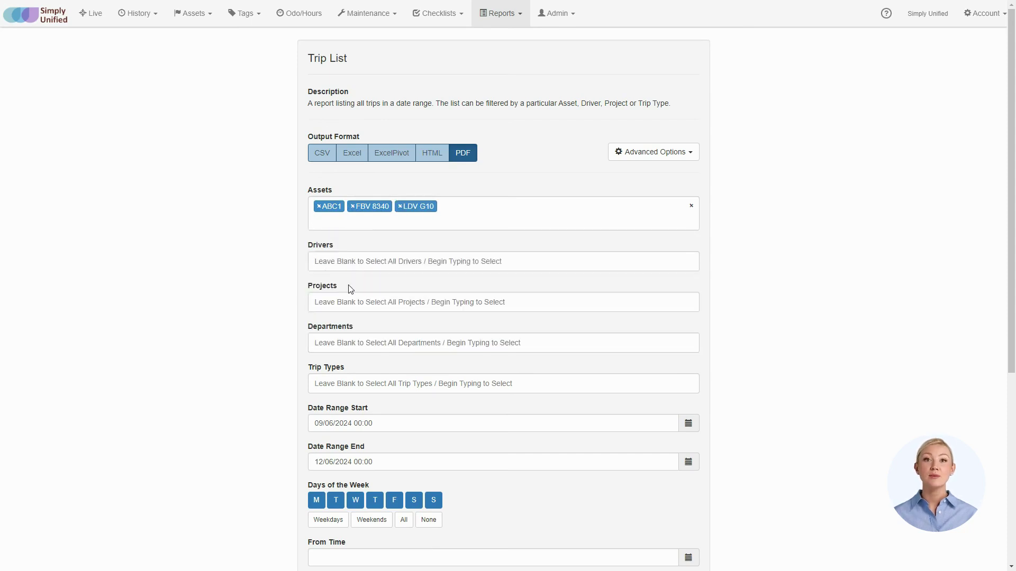
left_click(352, 305)
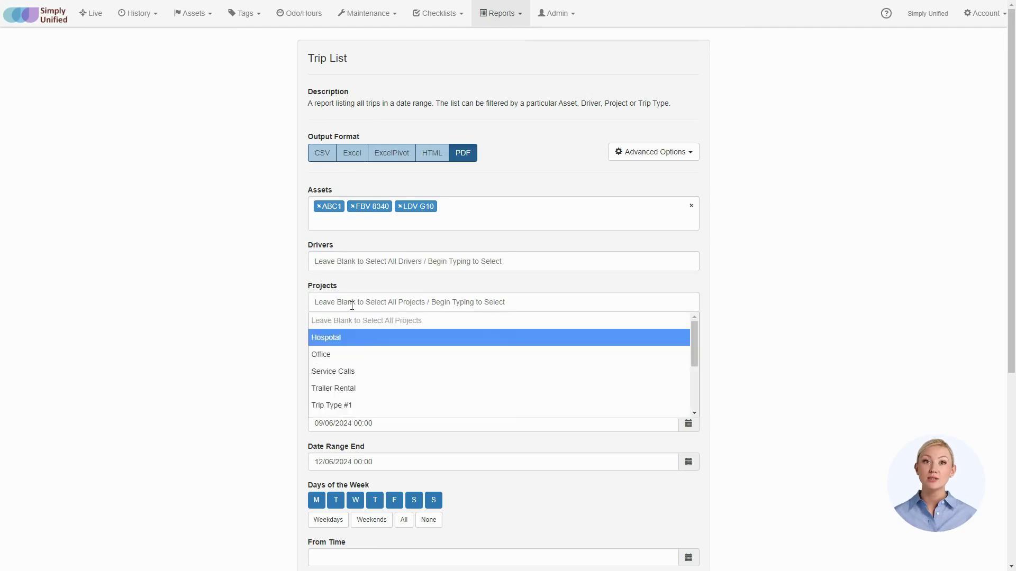
left_click(352, 305)
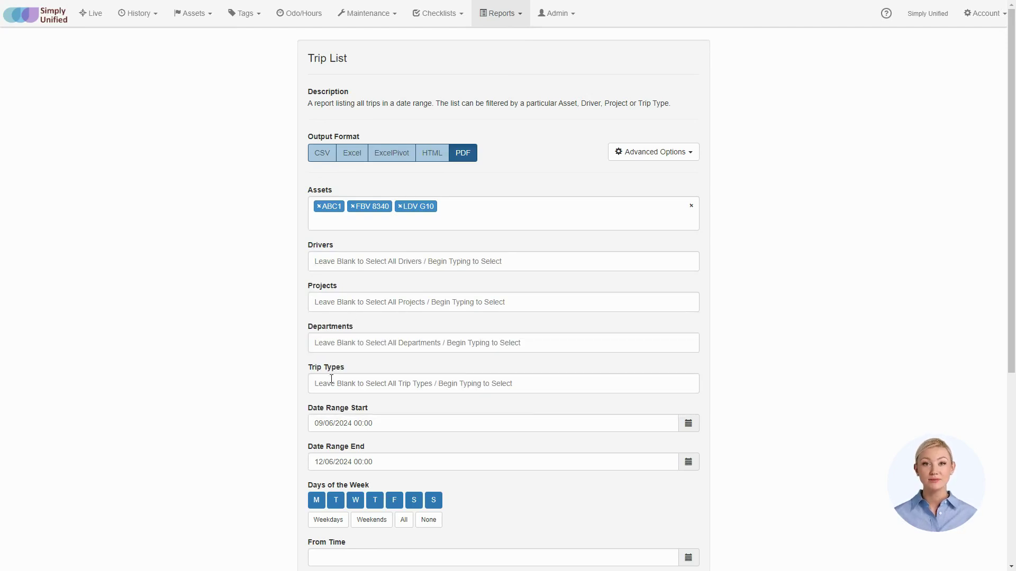
left_click(341, 349)
left_click(341, 351)
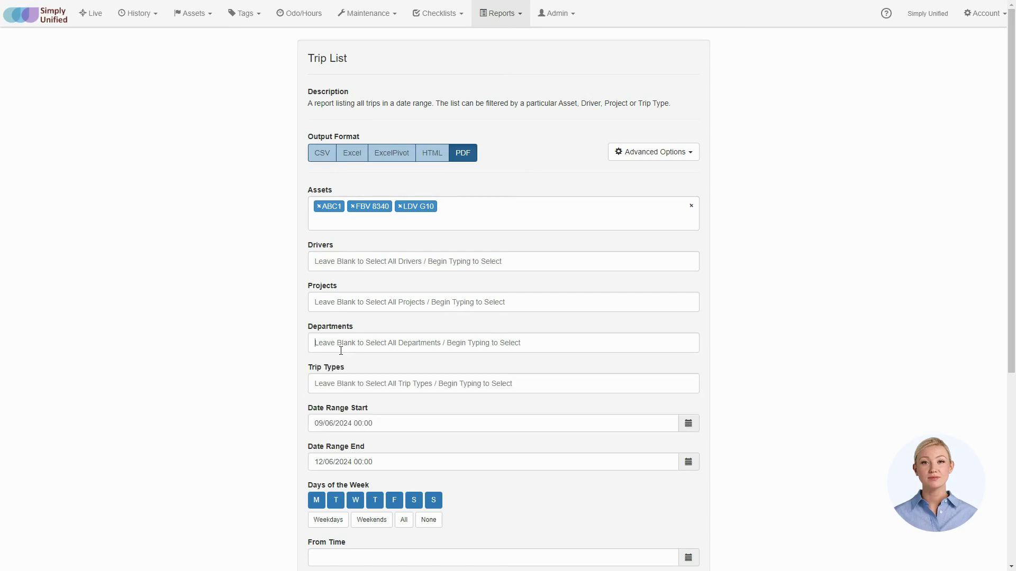
left_click(337, 384)
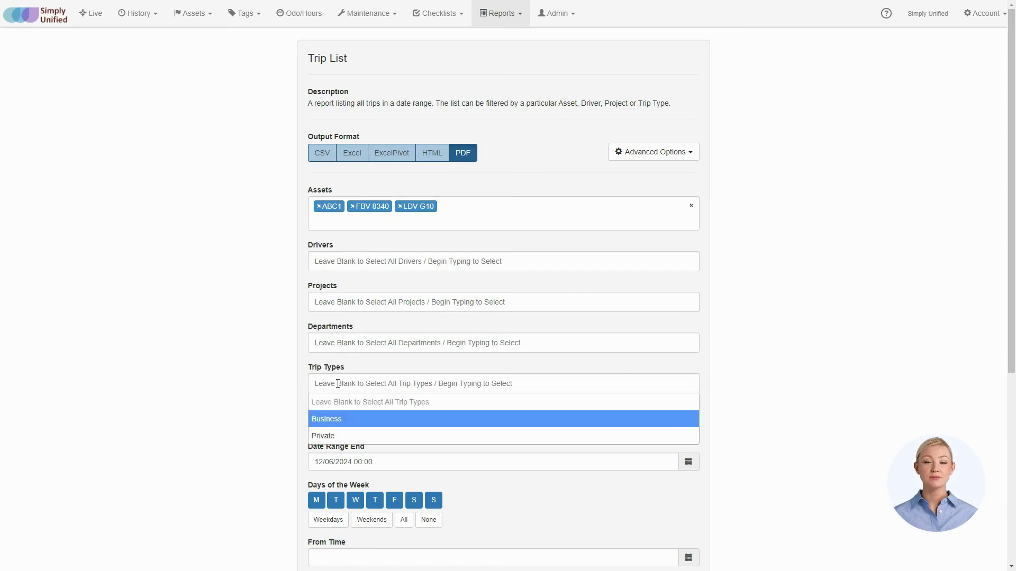
left_click(337, 383)
scroll(339, 381, "down", 2)
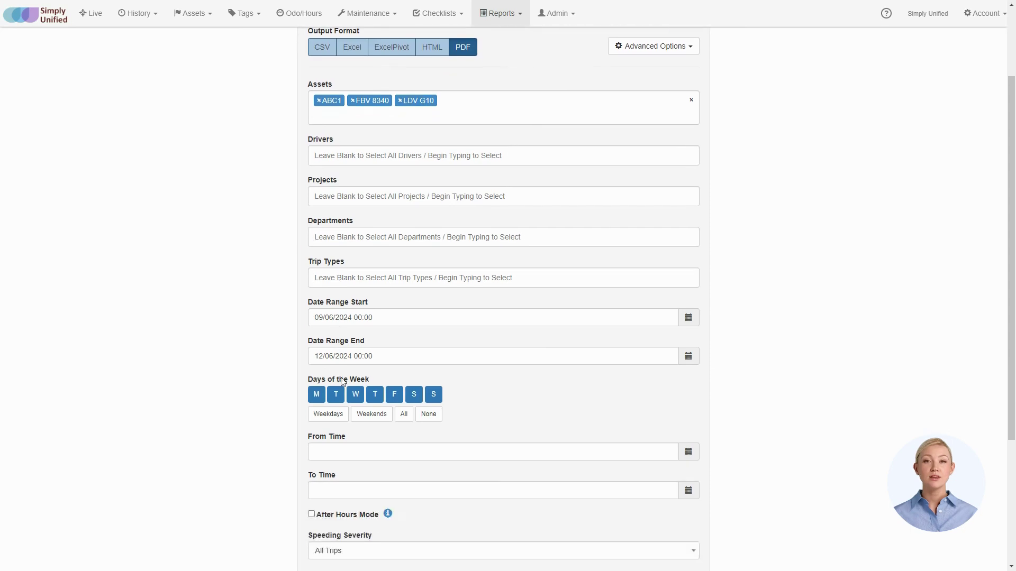
Set the Trip List Date Range Start to 02/06/2024
left_click(687, 325)
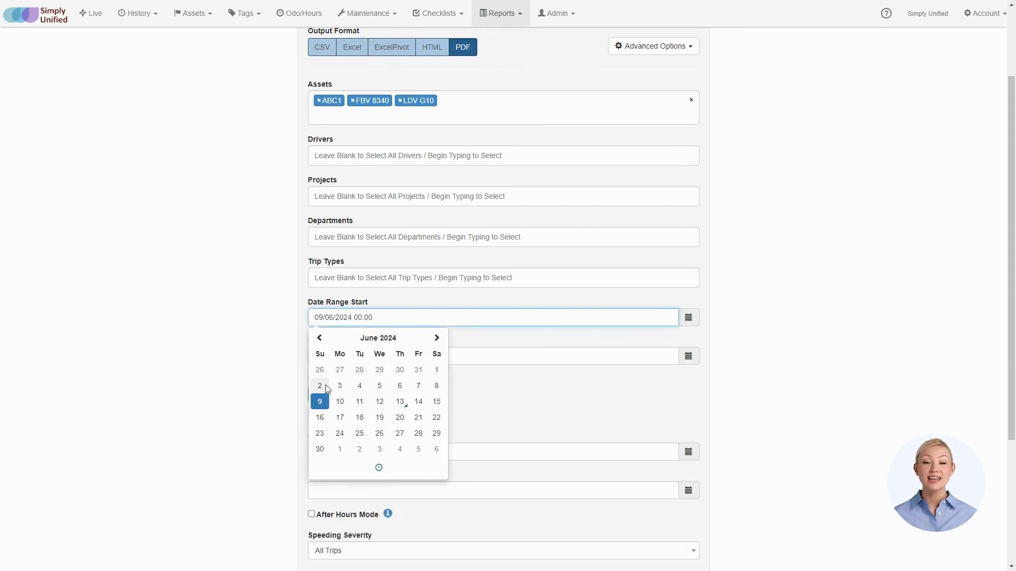
left_click(325, 390)
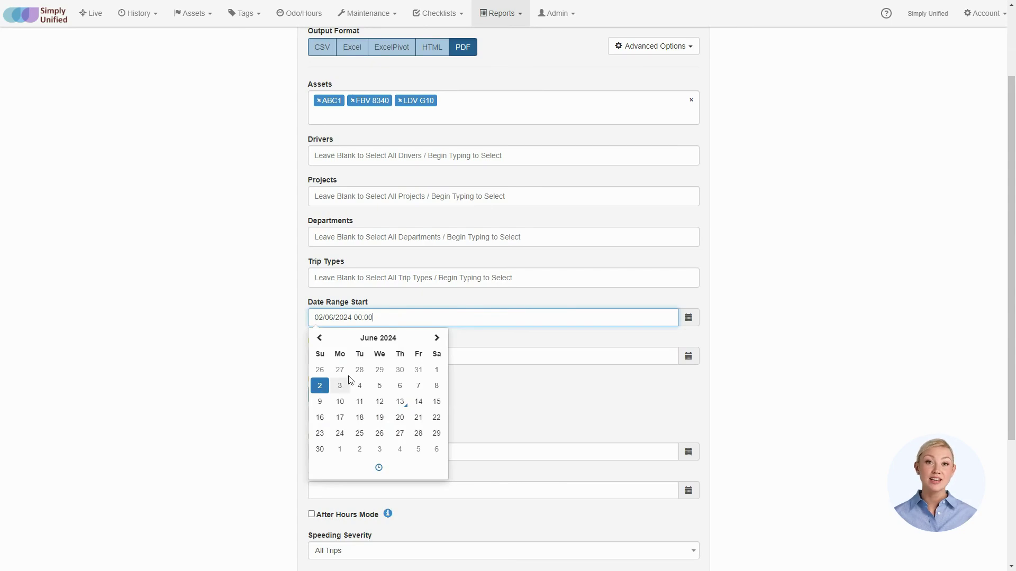
left_click(468, 341)
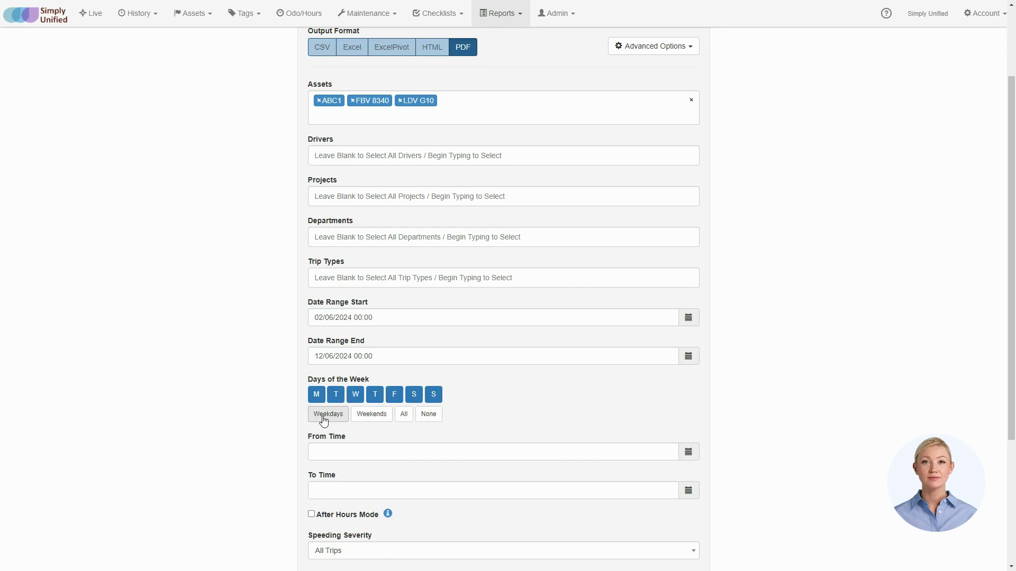
left_click(404, 415)
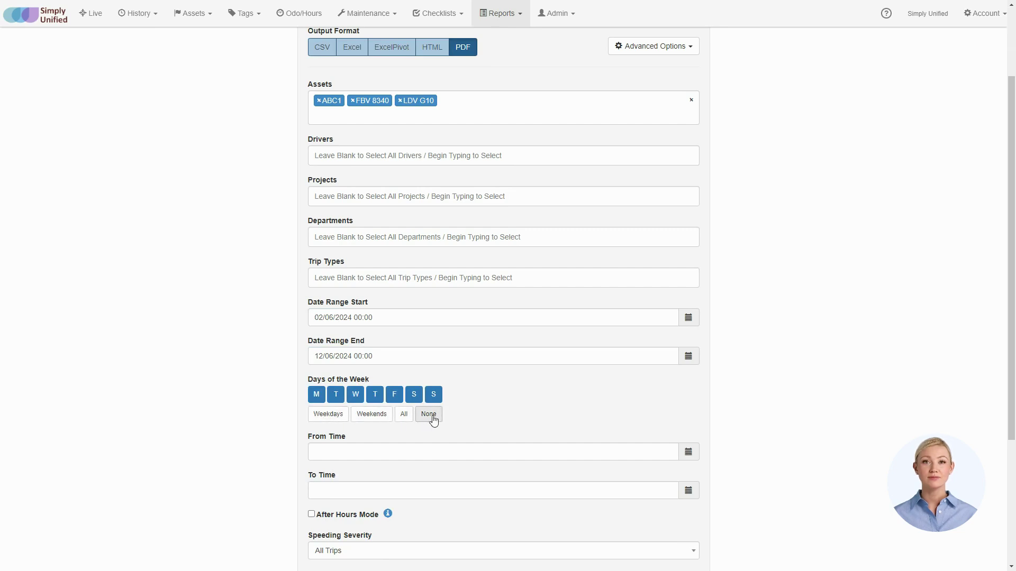
scroll(553, 352, "down", 2)
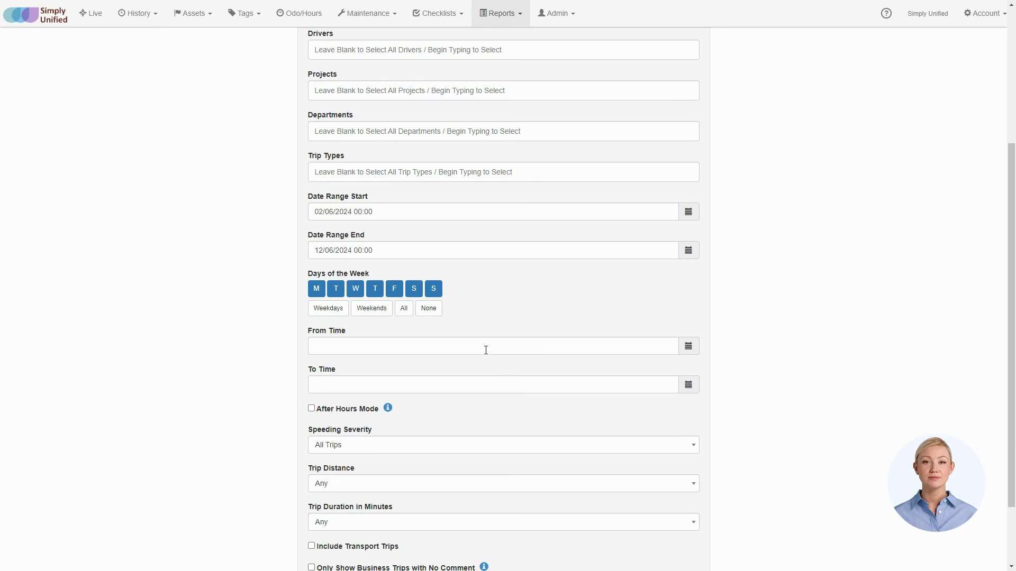
Set both From Time and To Time to 11:16
left_click(689, 348)
left_click(694, 374)
left_click(687, 387)
left_click(687, 390)
scroll(481, 409, "down", 2)
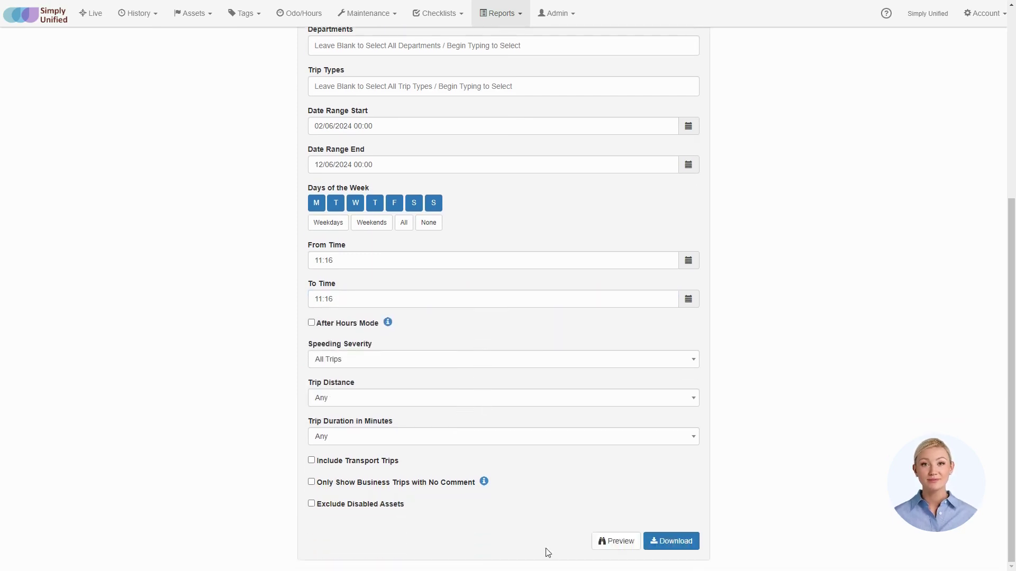
Preview the Trip List report and scroll through ABC1's matching trips
left_click(621, 543)
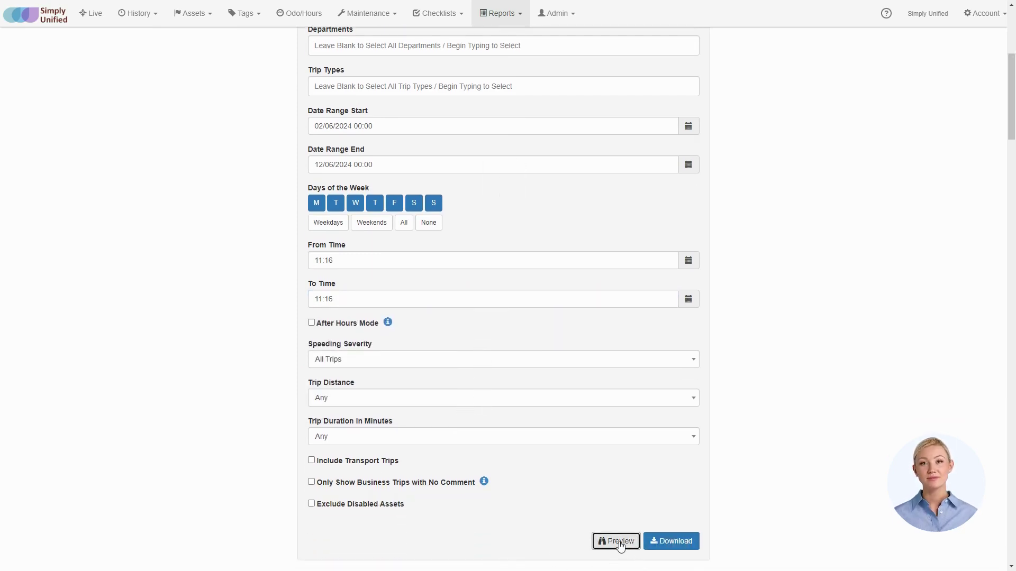
scroll(620, 546, "down", 5)
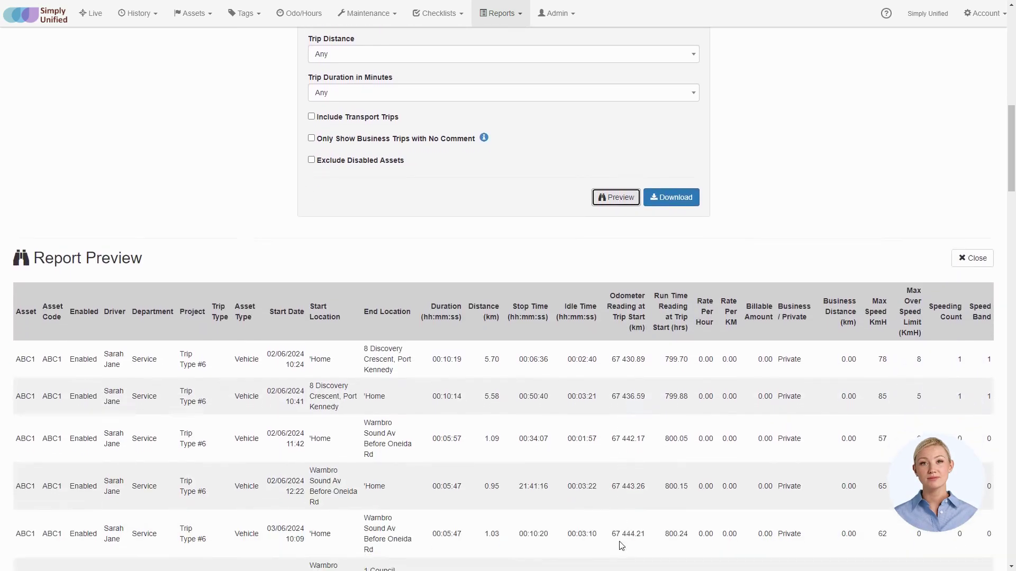
scroll(620, 542, "down", 1)
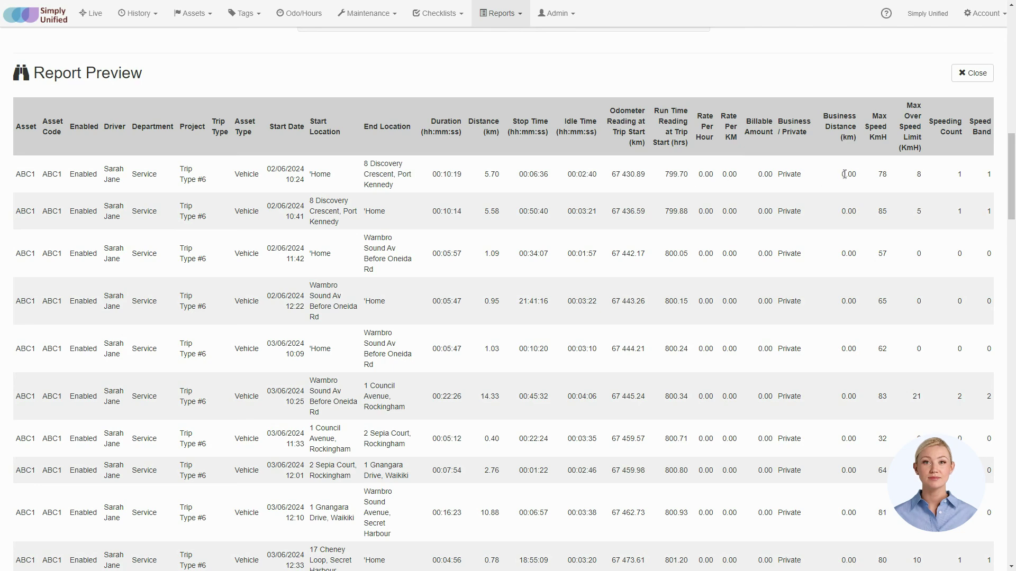
Cycle Output Format through CSV, Excel, ExcelPivot and HTML back to PDF, then download the report
scroll(329, 233, "up", 10)
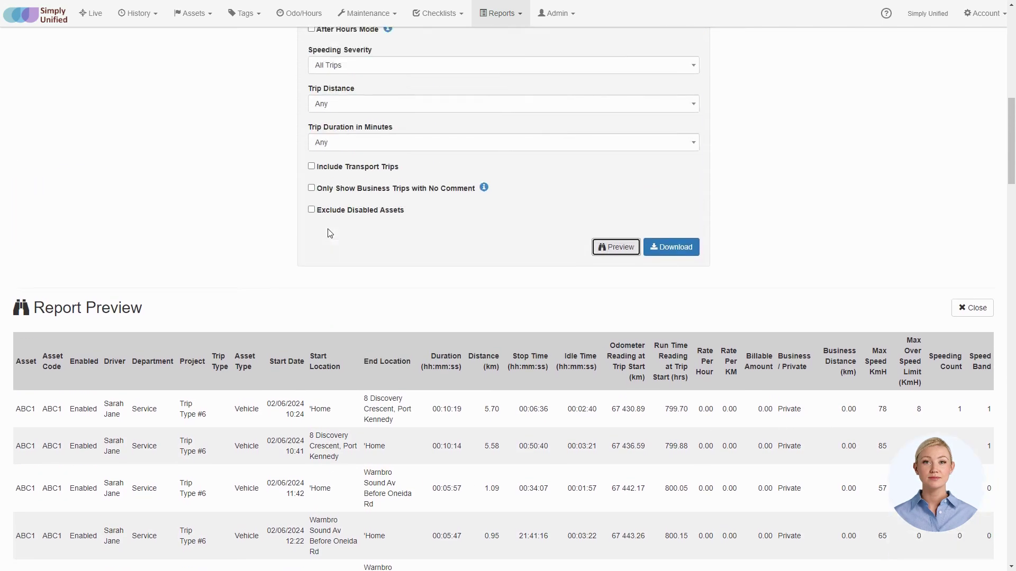
scroll(328, 233, "up", 5)
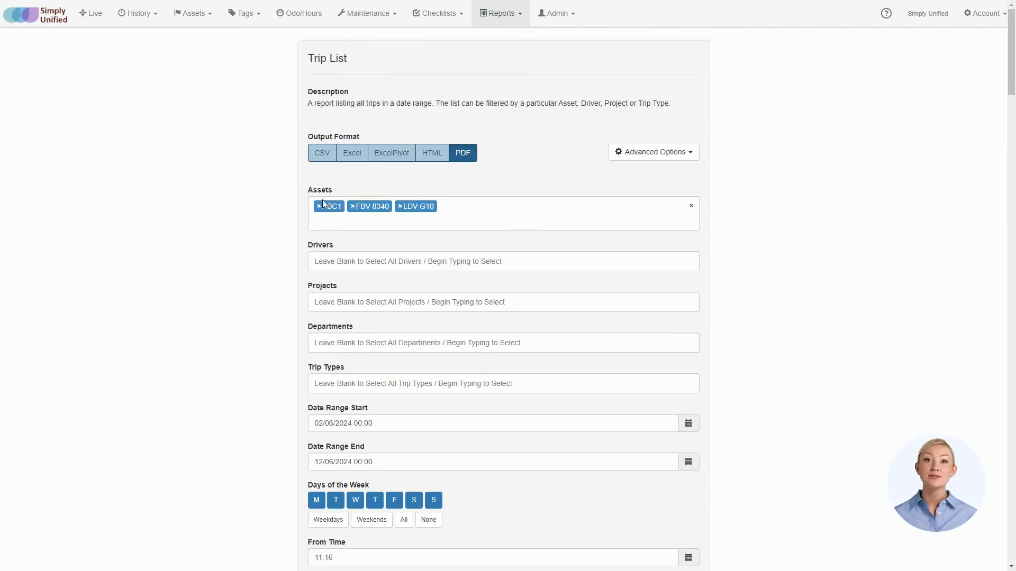
left_click(326, 153)
left_click(354, 154)
left_click(391, 153)
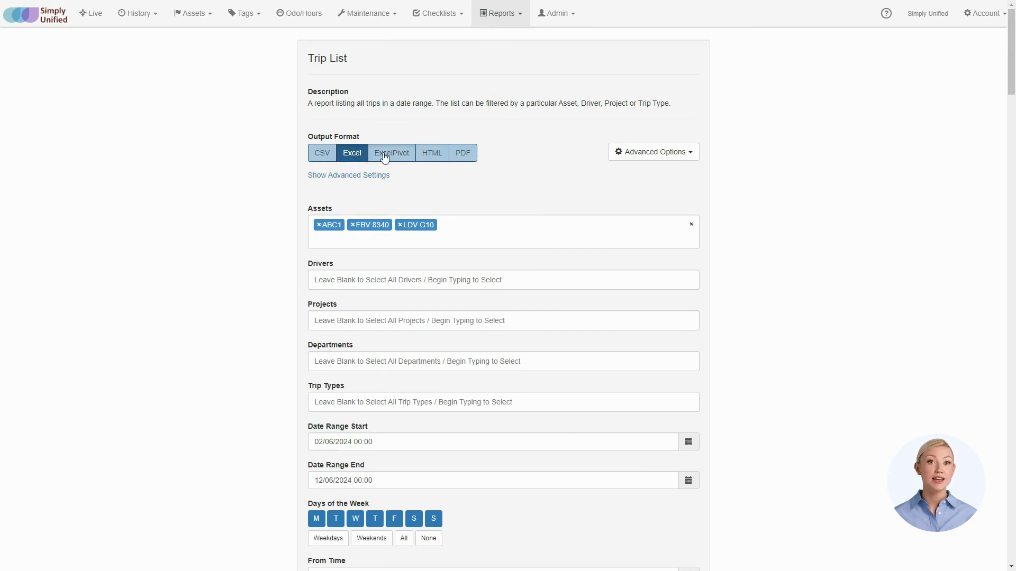
left_click(430, 158)
left_click(460, 155)
scroll(612, 336, "down", 10)
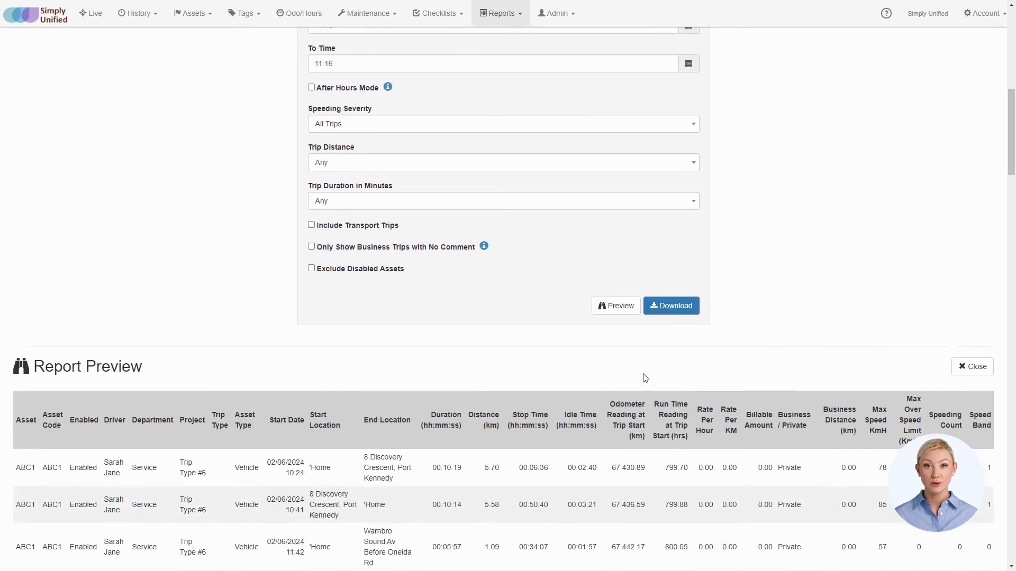
left_click(671, 307)
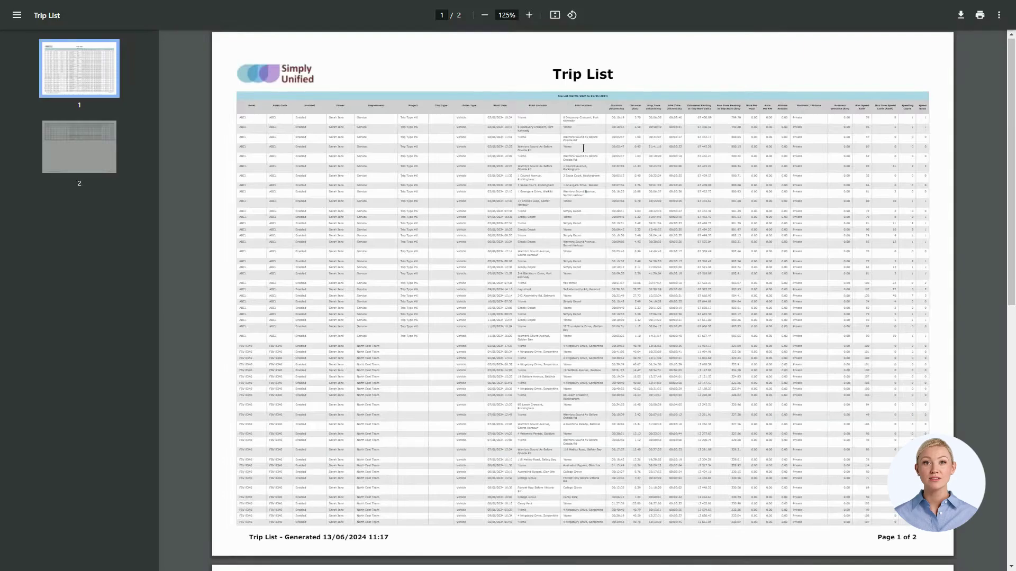
Zoom page 1 of the Trip List PDF to 250% and scroll right across its columns
scroll(580, 153, "down", 6)
scroll(580, 154, "up", 6)
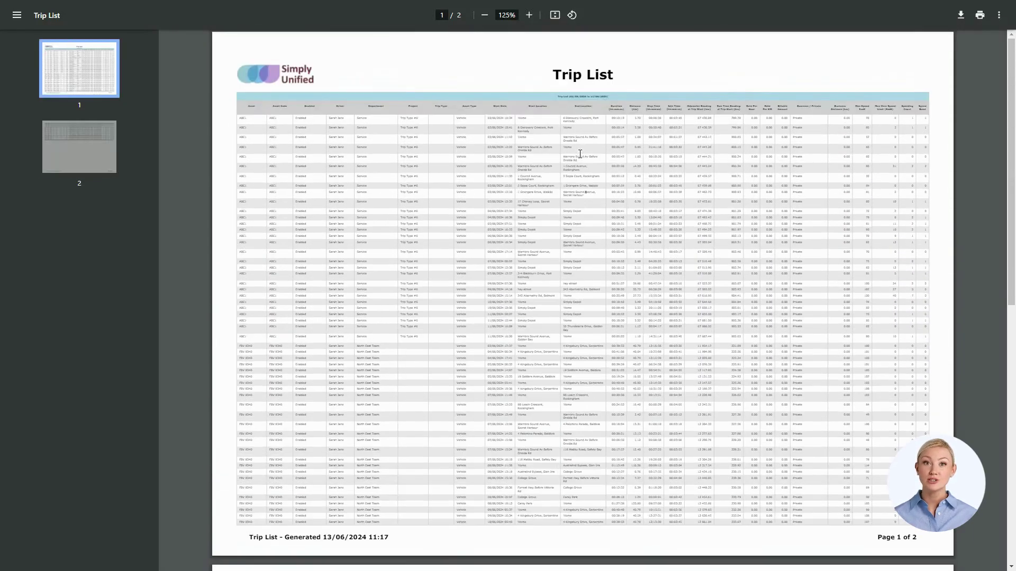
left_click(529, 15)
left_click(529, 16)
left_click(529, 15)
left_click(528, 16)
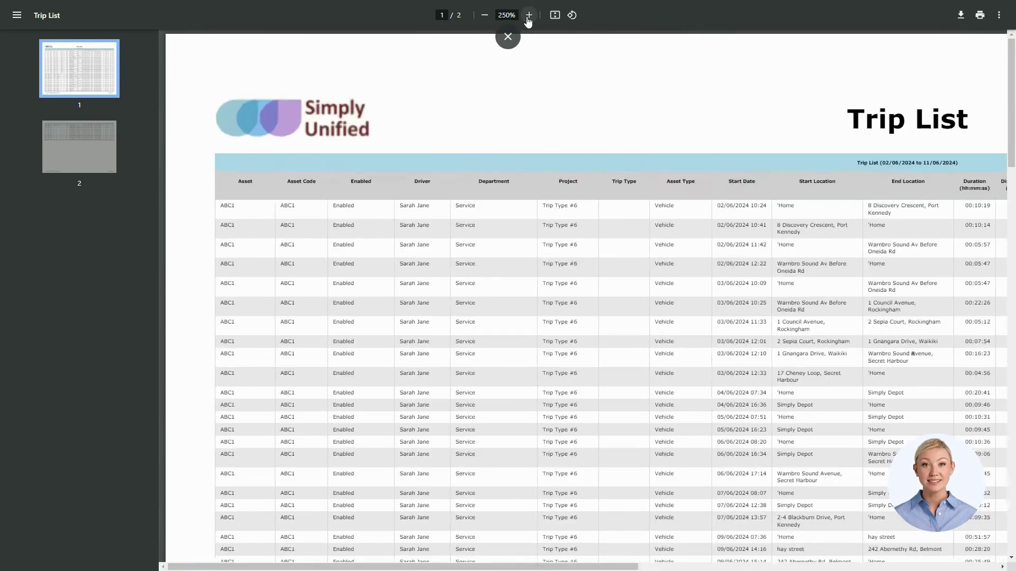
left_click_drag(368, 568, 738, 562)
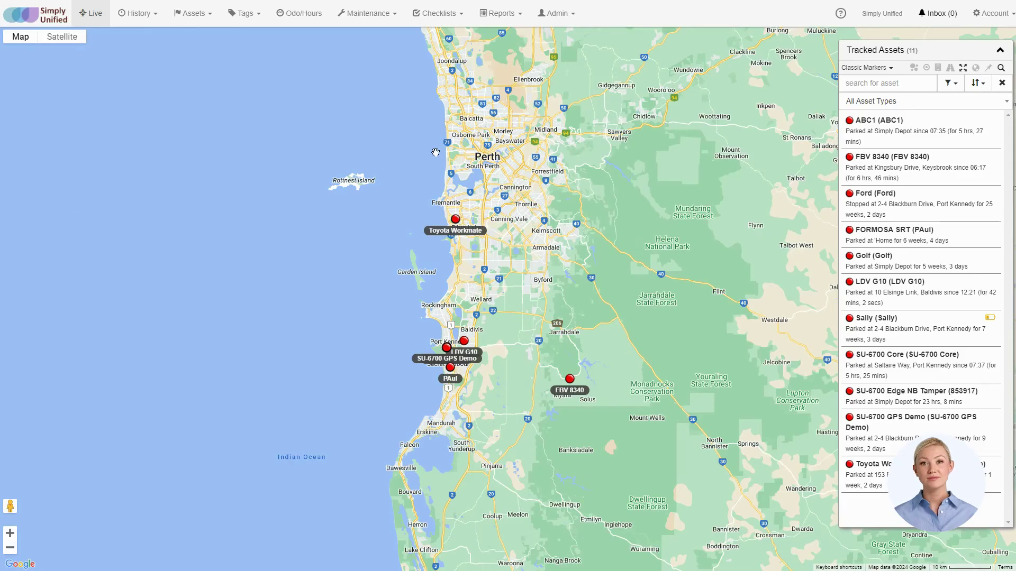
Go to Admin > Users, start an invitation and enter the new user's e-mail address
left_click(565, 17)
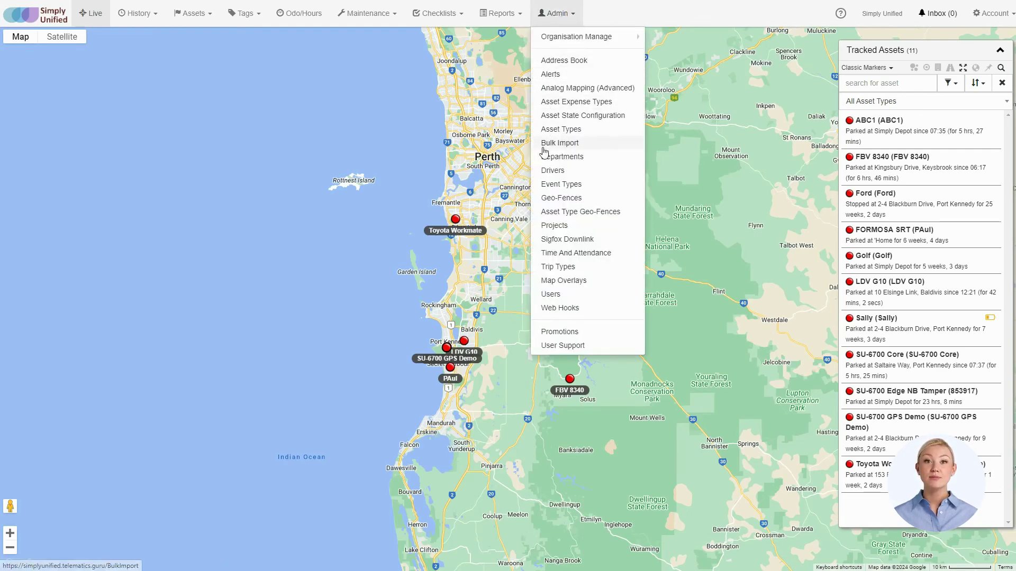
left_click(561, 294)
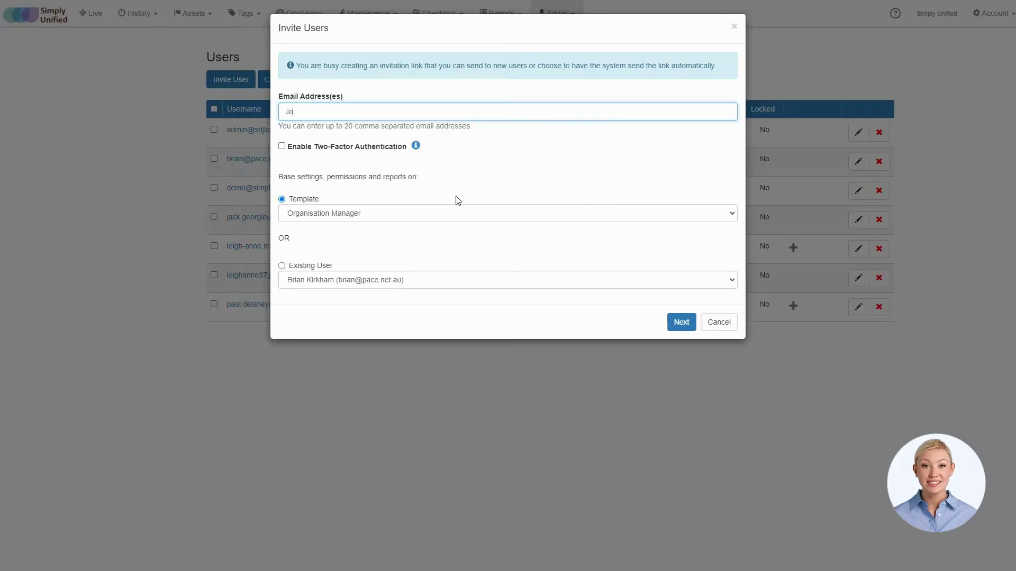
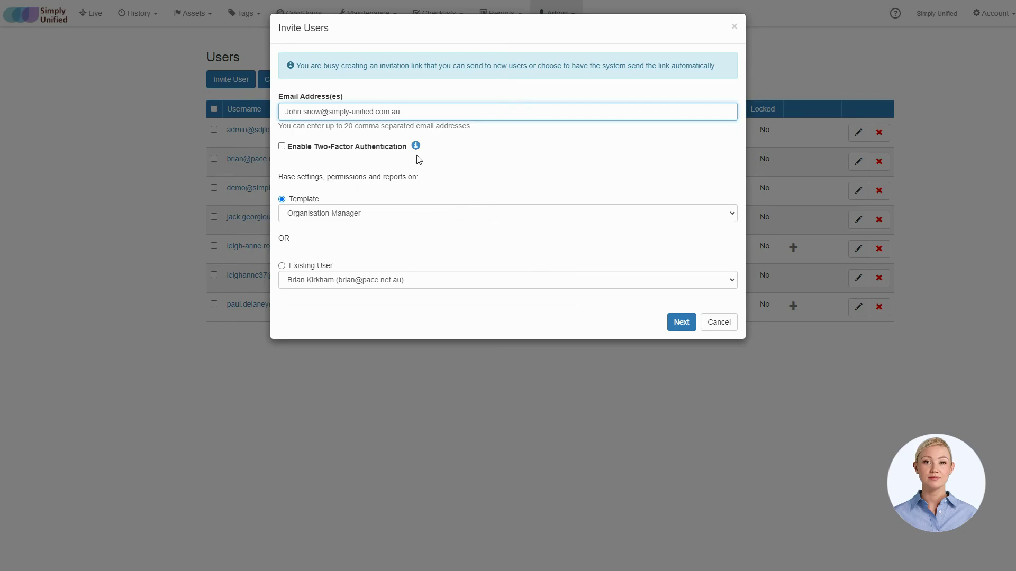
Enable two-factor authentication and keep Organisation Manager as the permission template
left_click(283, 153)
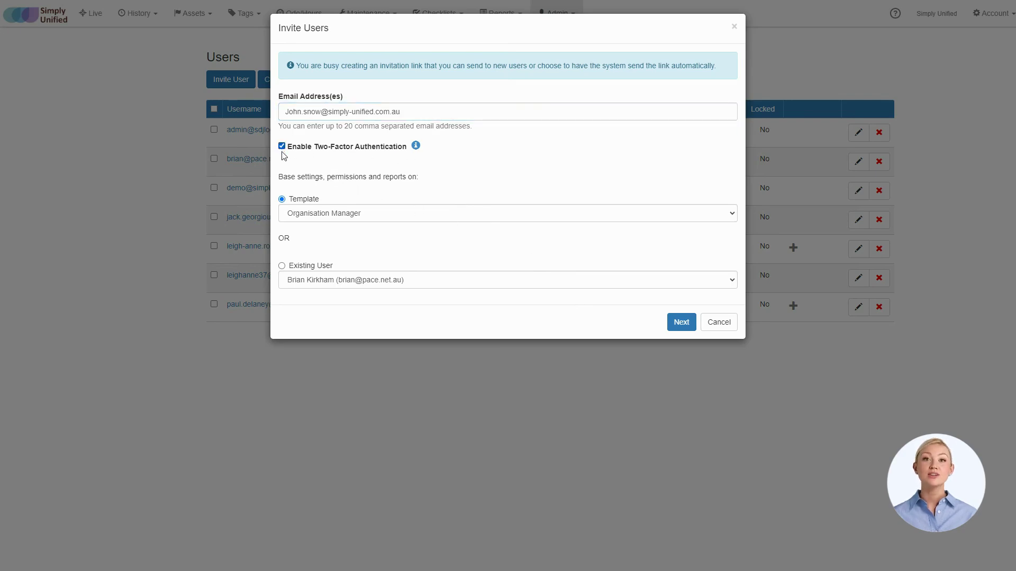
left_click(328, 213)
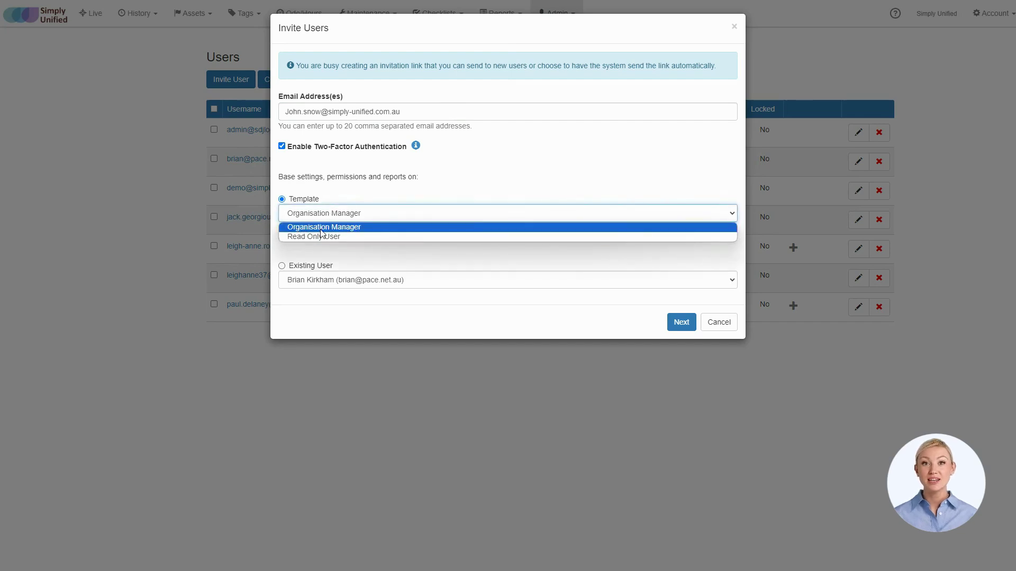
left_click(353, 227)
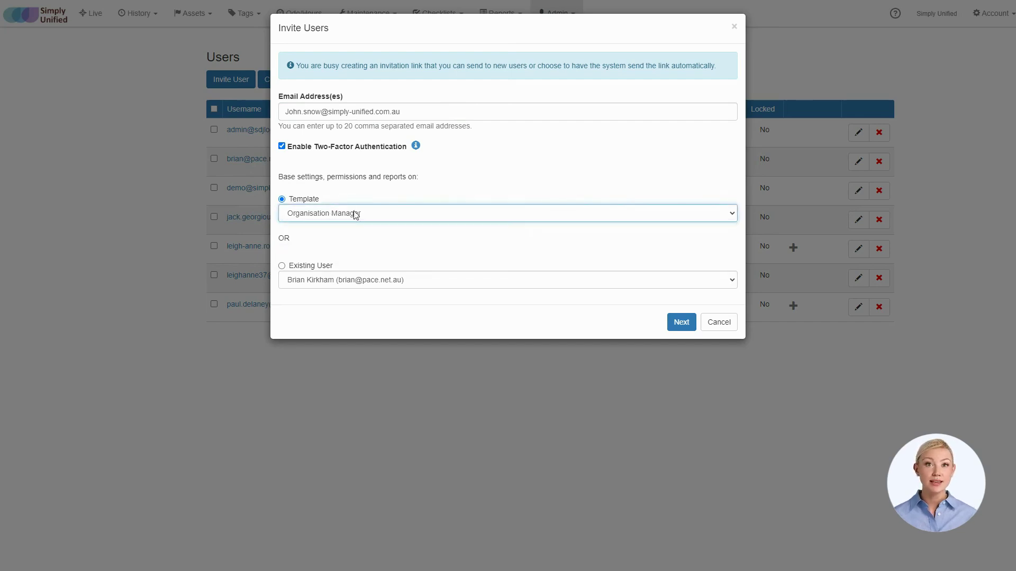
left_click(681, 322)
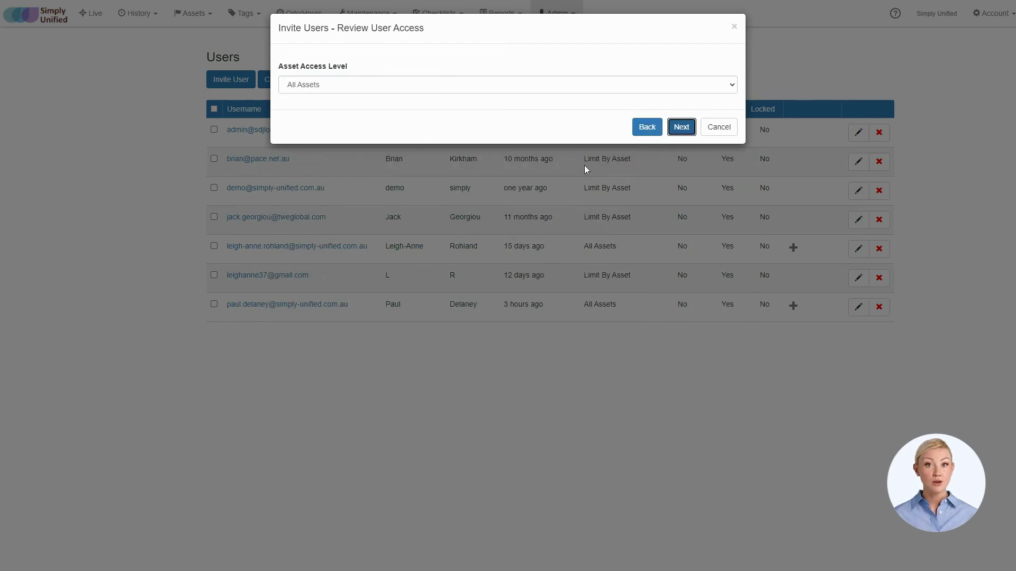
Keep All Assets as the asset access level and move on to Review Permissions
left_click(568, 84)
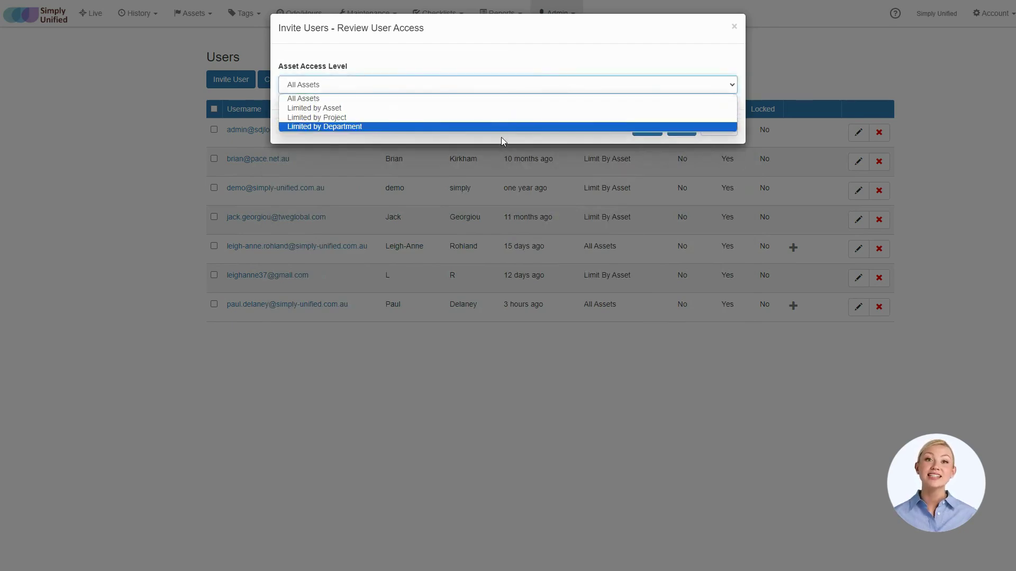
left_click(507, 102)
left_click(681, 130)
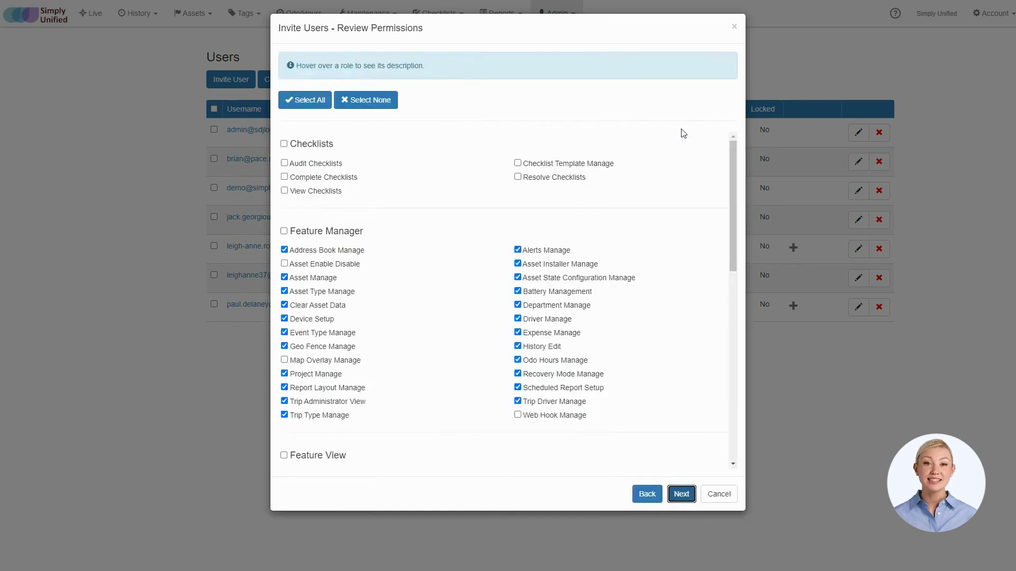
Clear all permissions in the Feature Manager group
left_click(284, 232)
left_click(284, 232)
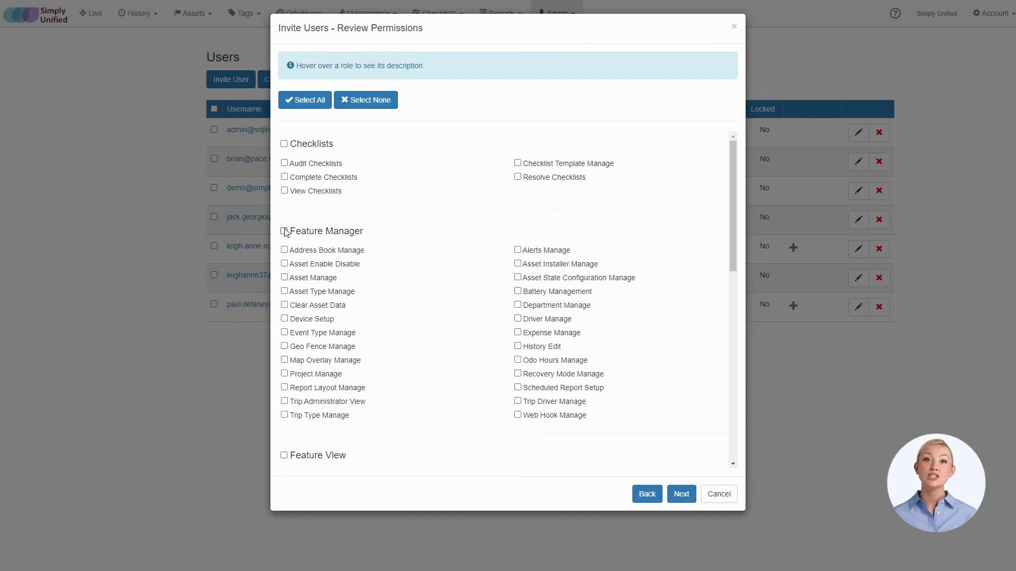
left_click(284, 232)
left_click(284, 232)
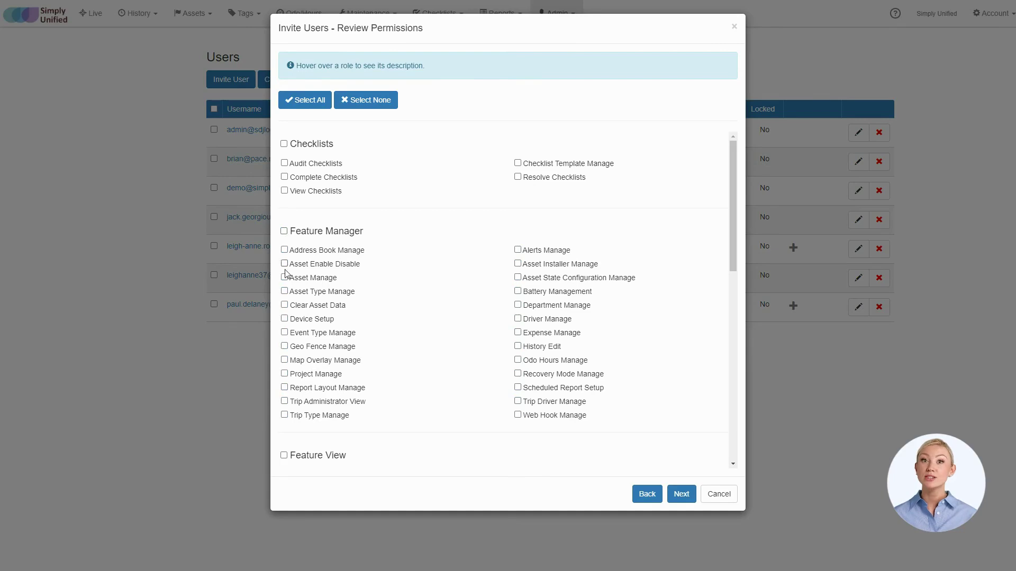
Tick Event Type, Geo Fence, Map Overlay, Project, Battery and Driver management permissions
left_click(284, 333)
left_click(284, 347)
left_click(284, 361)
left_click(284, 374)
left_click(517, 291)
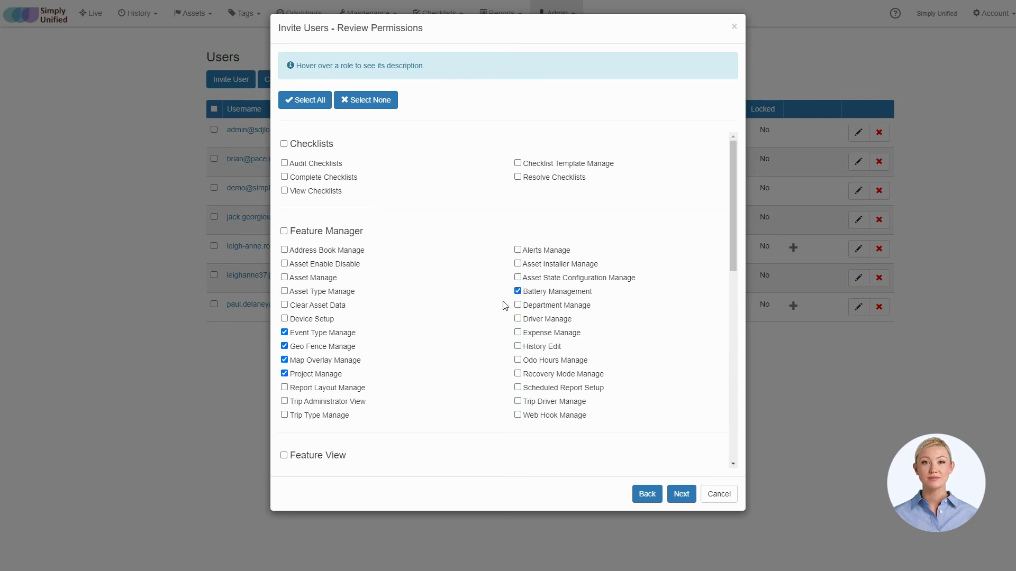
left_click(518, 319)
scroll(416, 319, "down", 3)
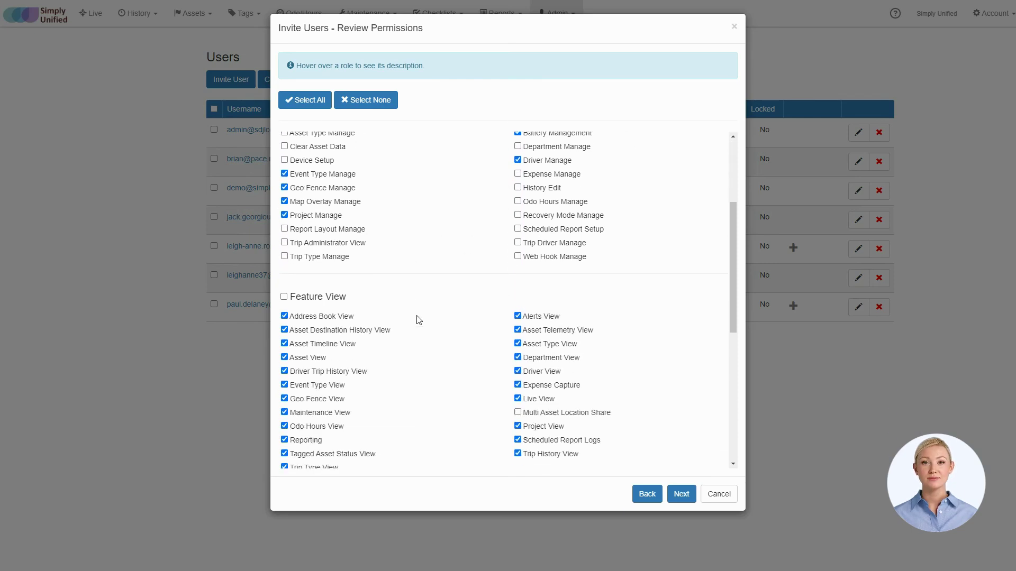
scroll(409, 343, "down", 4)
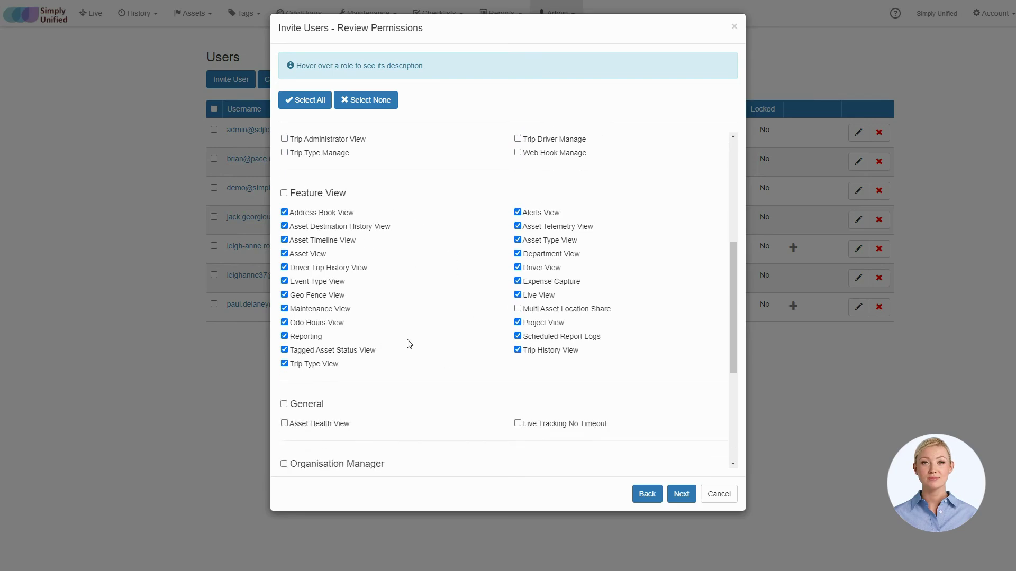
scroll(409, 343, "down", 3)
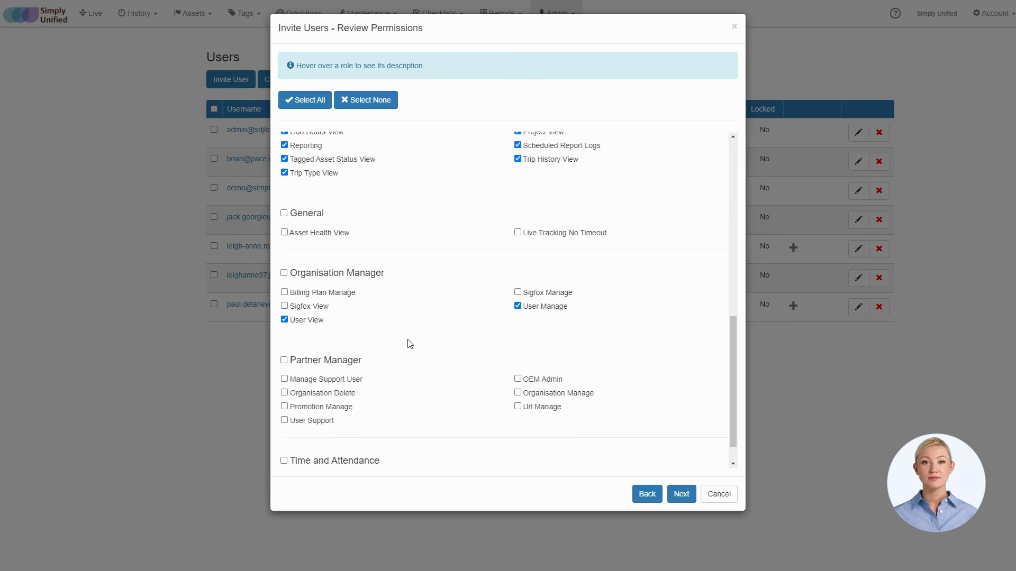
scroll(409, 343, "up", 10)
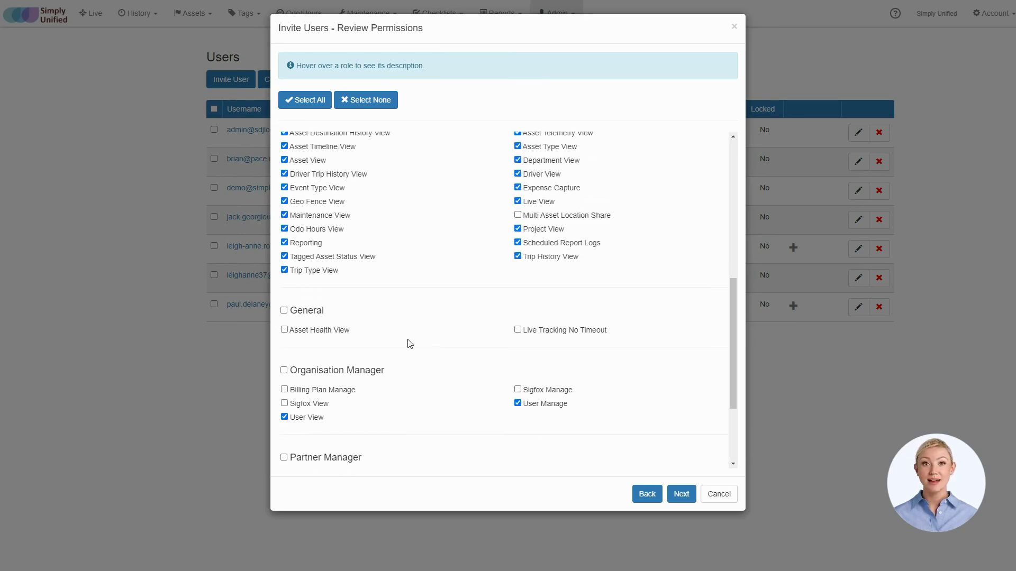
Leave the pre-ticked reports unchanged in Review Reports and send the invite
left_click(681, 495)
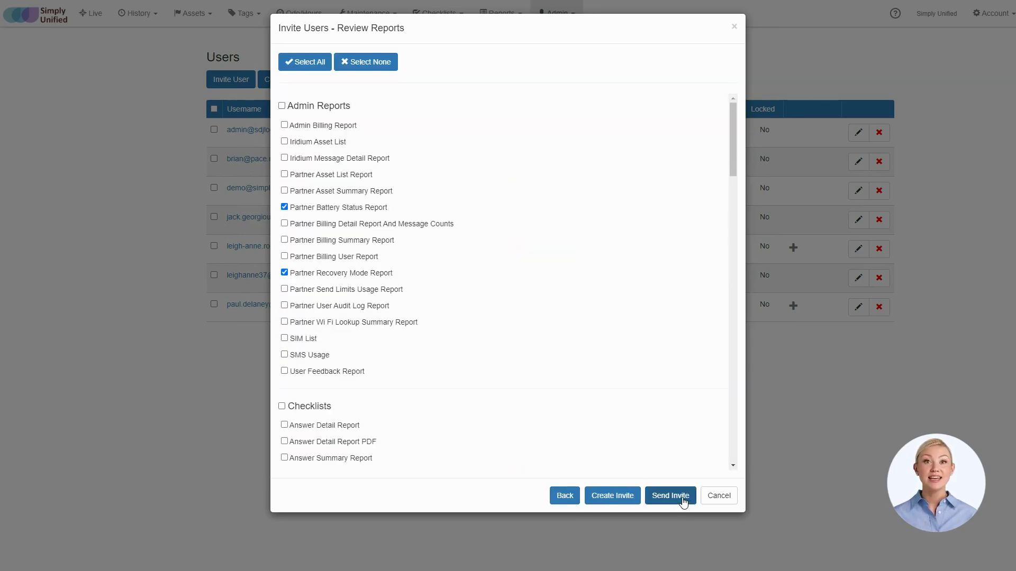
scroll(457, 196, "down", 5)
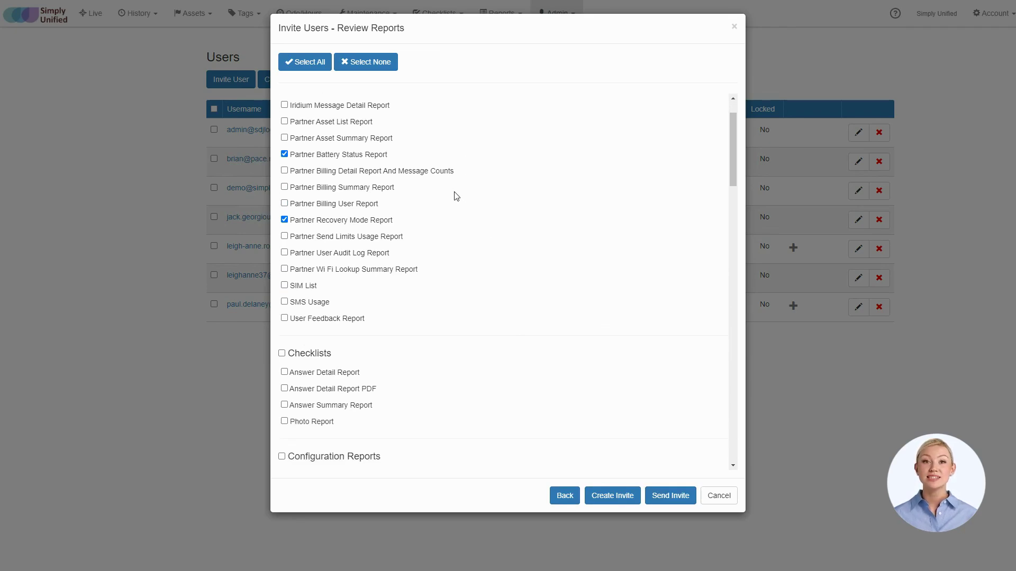
scroll(456, 197, "down", 4)
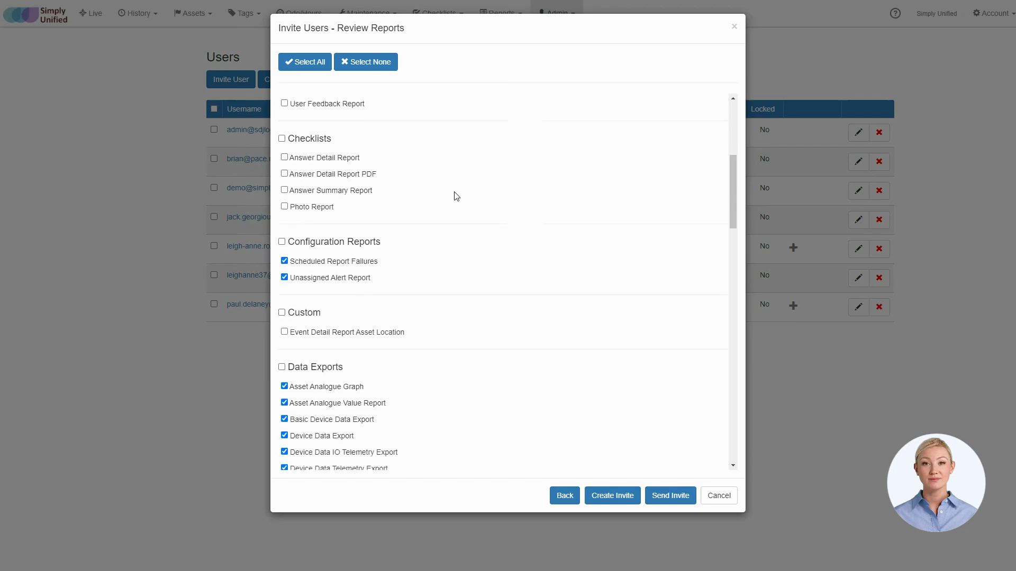
scroll(457, 196, "down", 5)
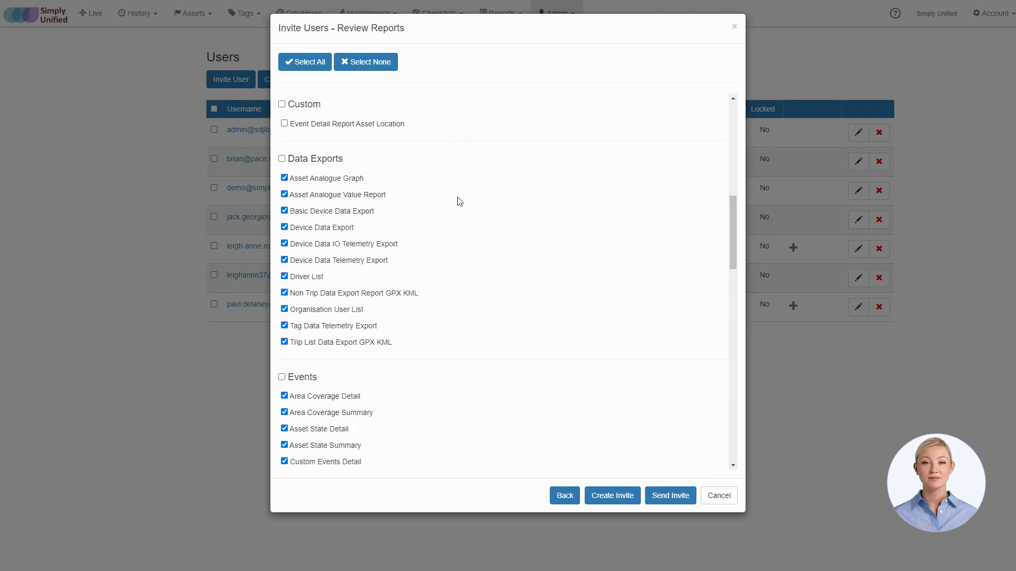
scroll(459, 202, "down", 15)
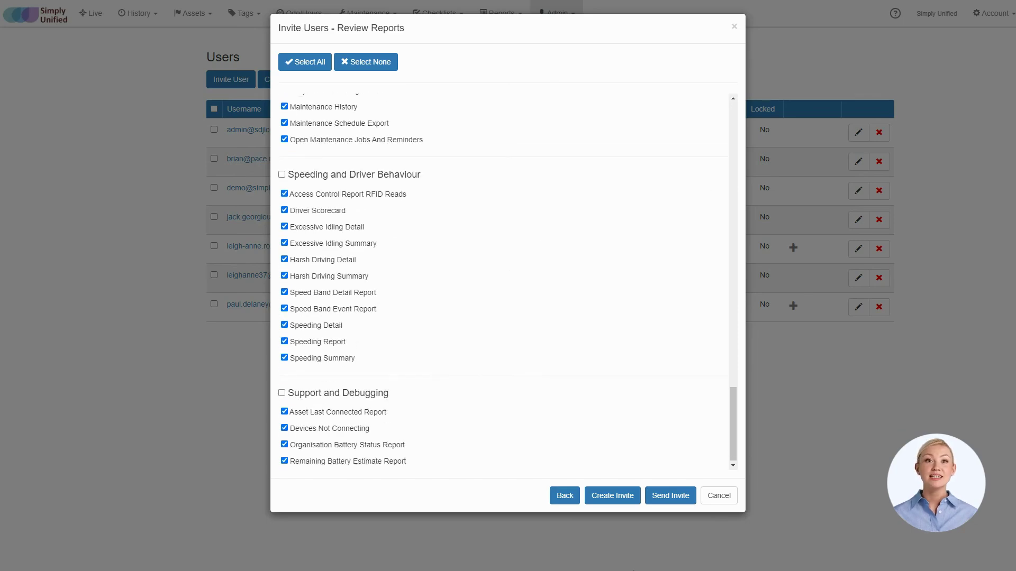
left_click(669, 498)
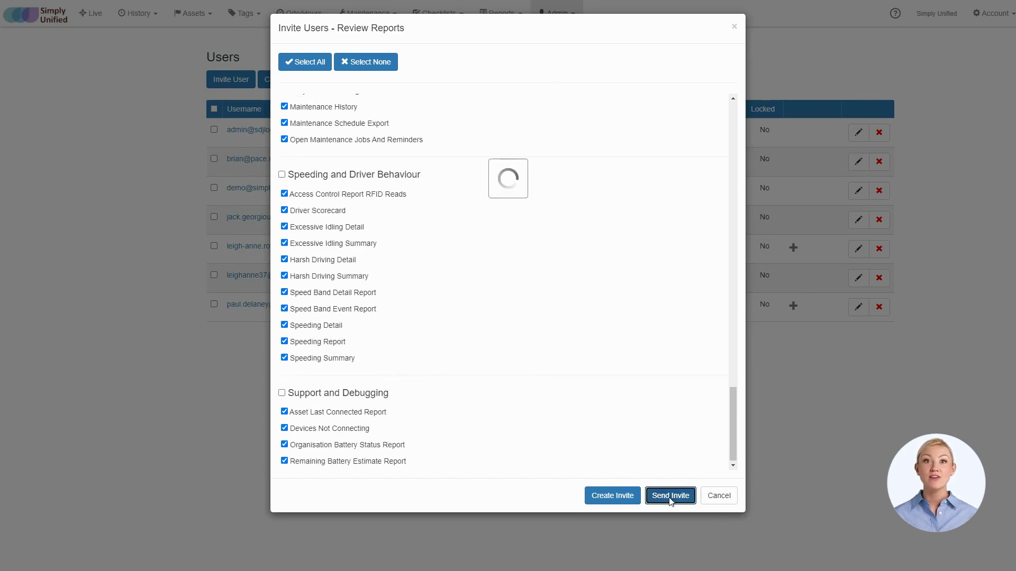